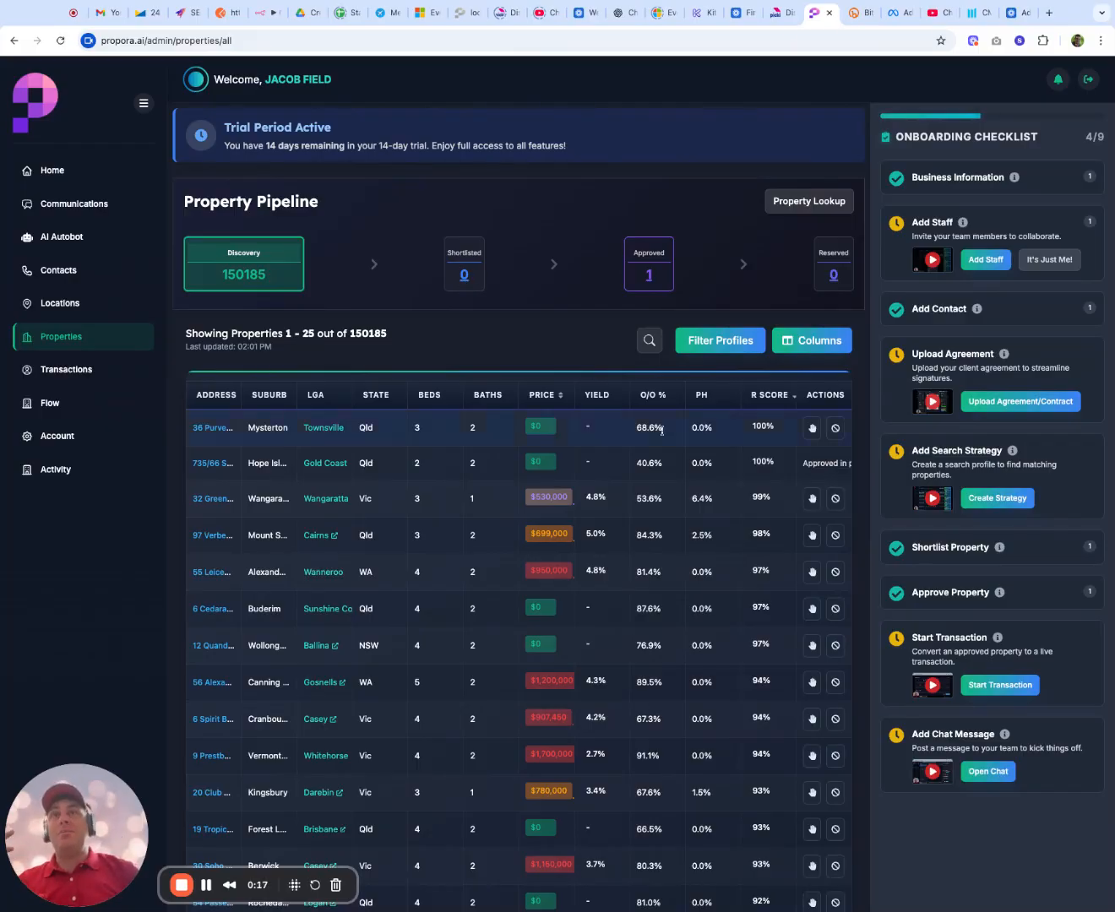
Shortlist the $699,000 Mount Sheridan property in Cairns and open the Shortlisted stage of the pipeline
{"action": "left_click", "coordinate": [813, 536]}
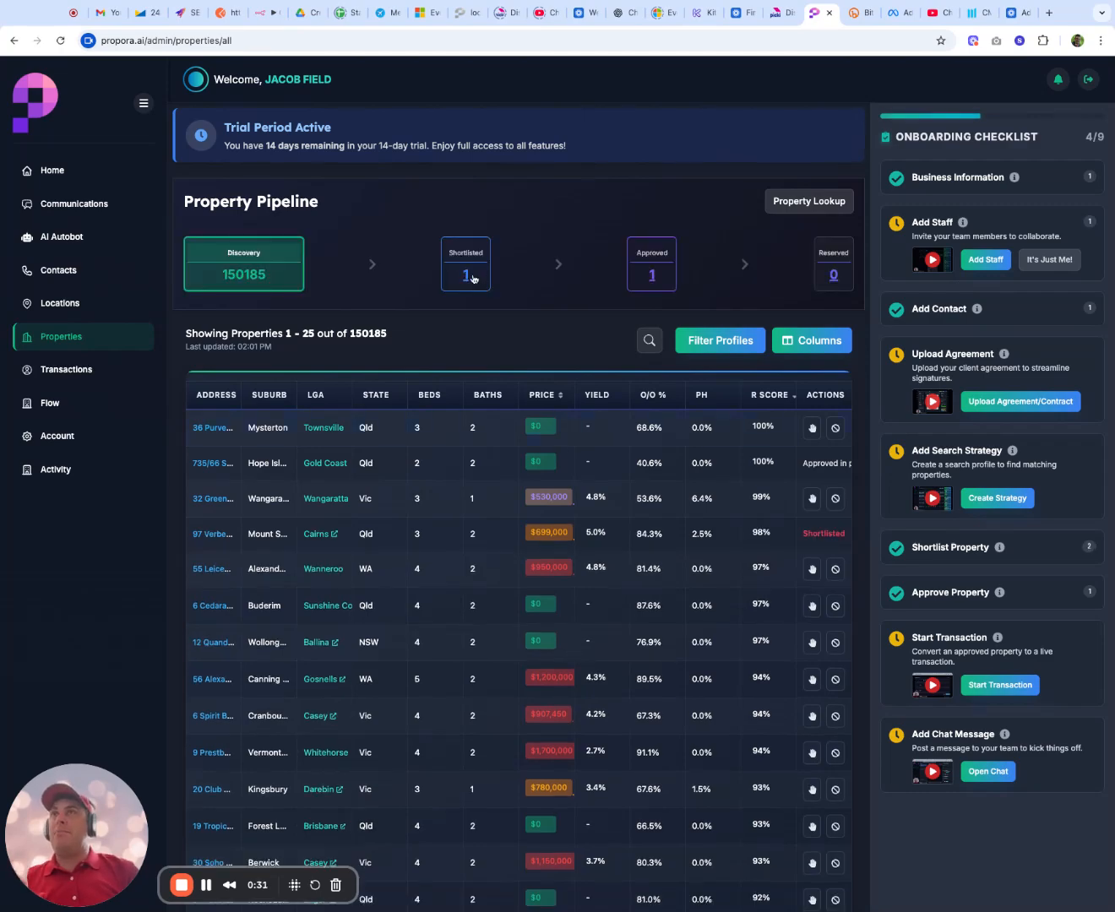
{"action": "left_click", "coordinate": [470, 284]}
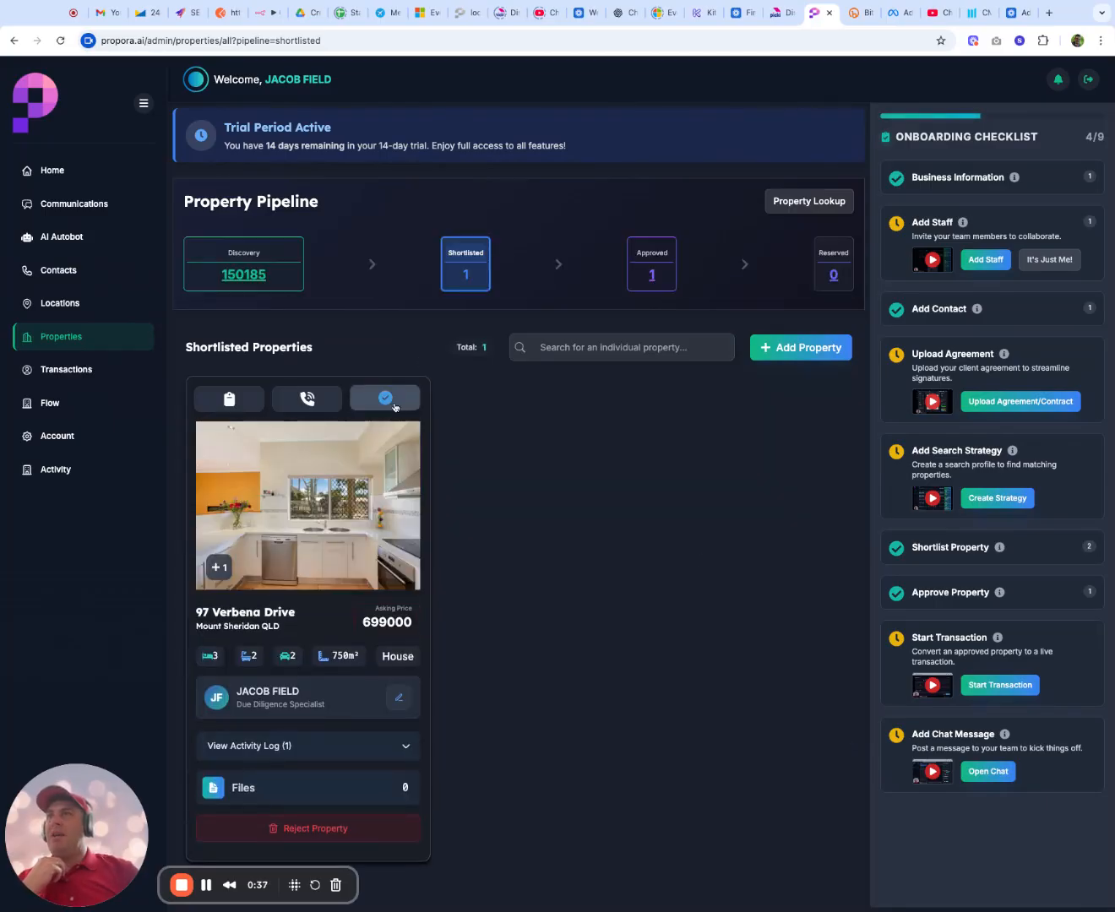
Review the shortlisted property's deal report, including its financial analysis, balance sheet, comparables and suburb analysis, and close the report
{"action": "left_click", "coordinate": [228, 398]}
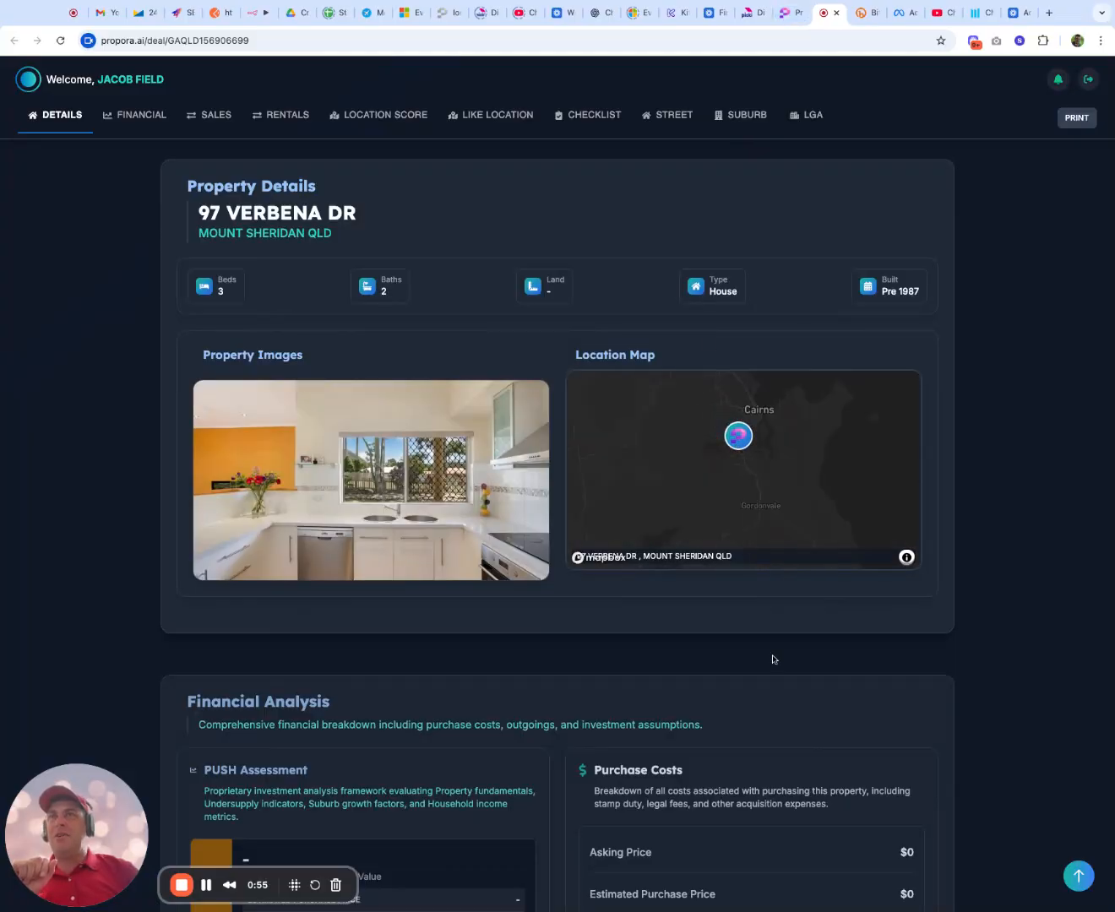
{"action": "scroll", "coordinate": [773, 659], "scroll_direction": "down", "scroll_amount": 10}
{"action": "scroll", "coordinate": [772, 659], "scroll_direction": "down", "scroll_amount": 10}
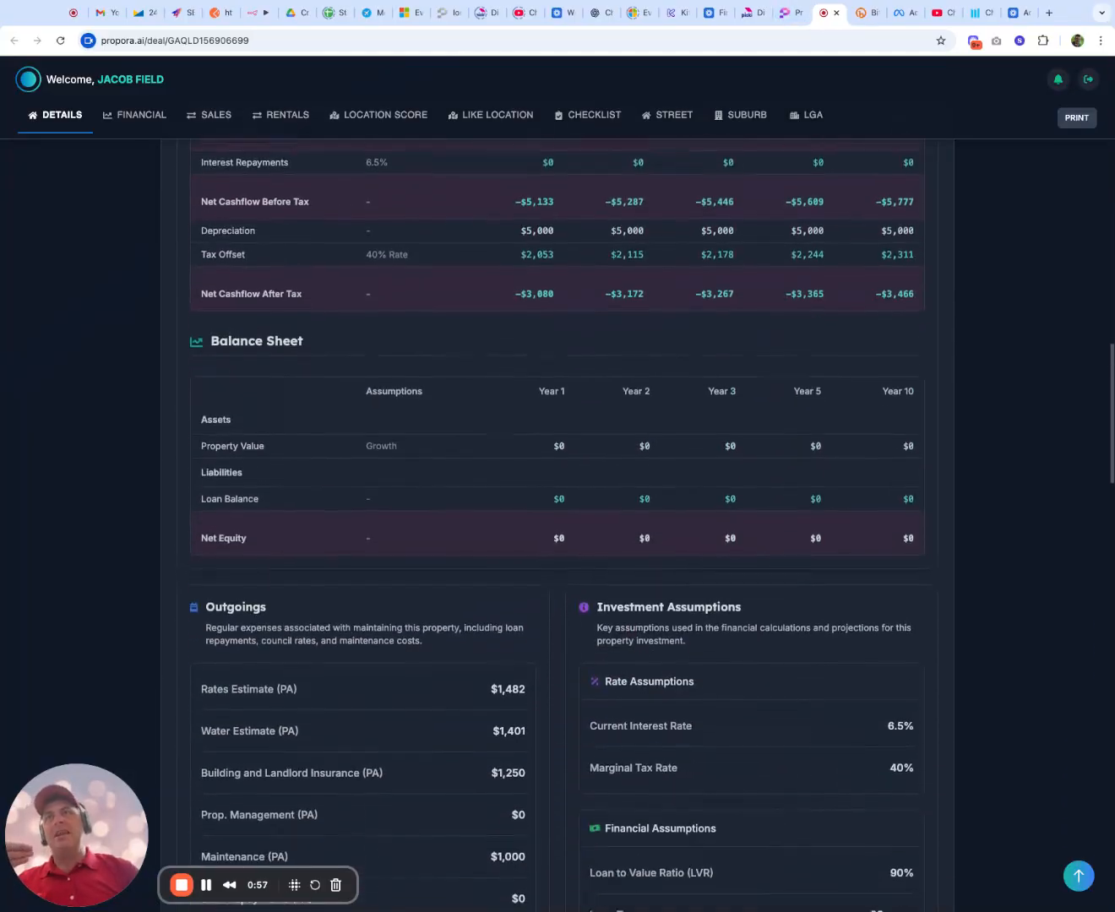
{"action": "scroll", "coordinate": [772, 658], "scroll_direction": "down", "scroll_amount": 1}
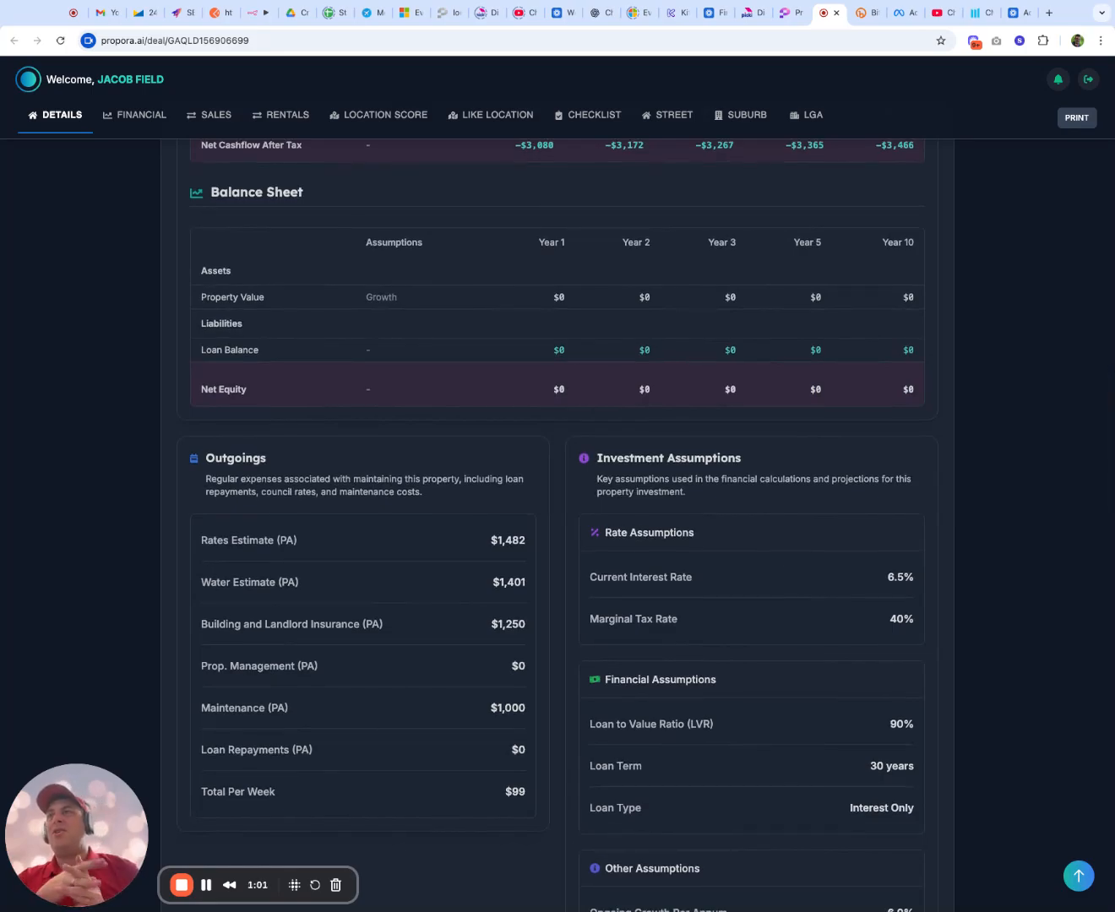
{"action": "scroll", "coordinate": [698, 168], "scroll_direction": "down", "scroll_amount": 15}
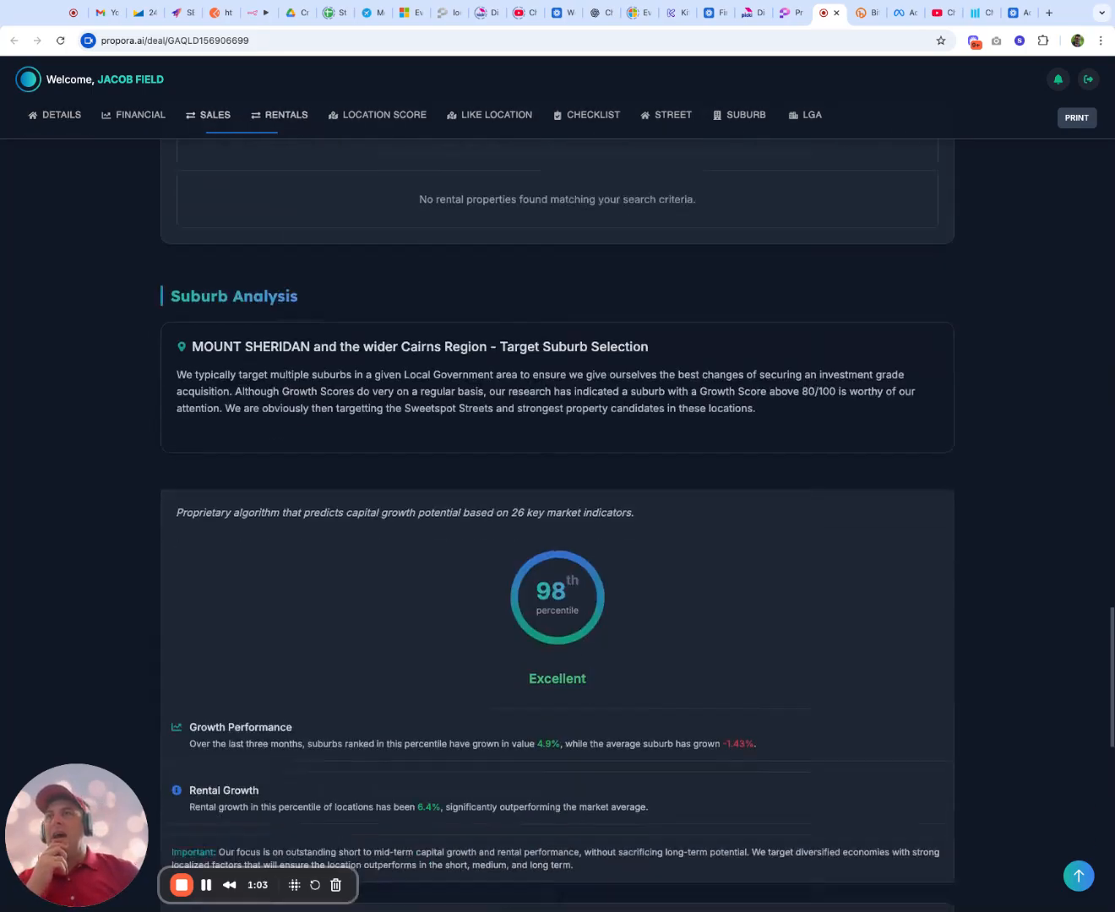
{"action": "scroll", "coordinate": [698, 168], "scroll_direction": "up", "scroll_amount": 5}
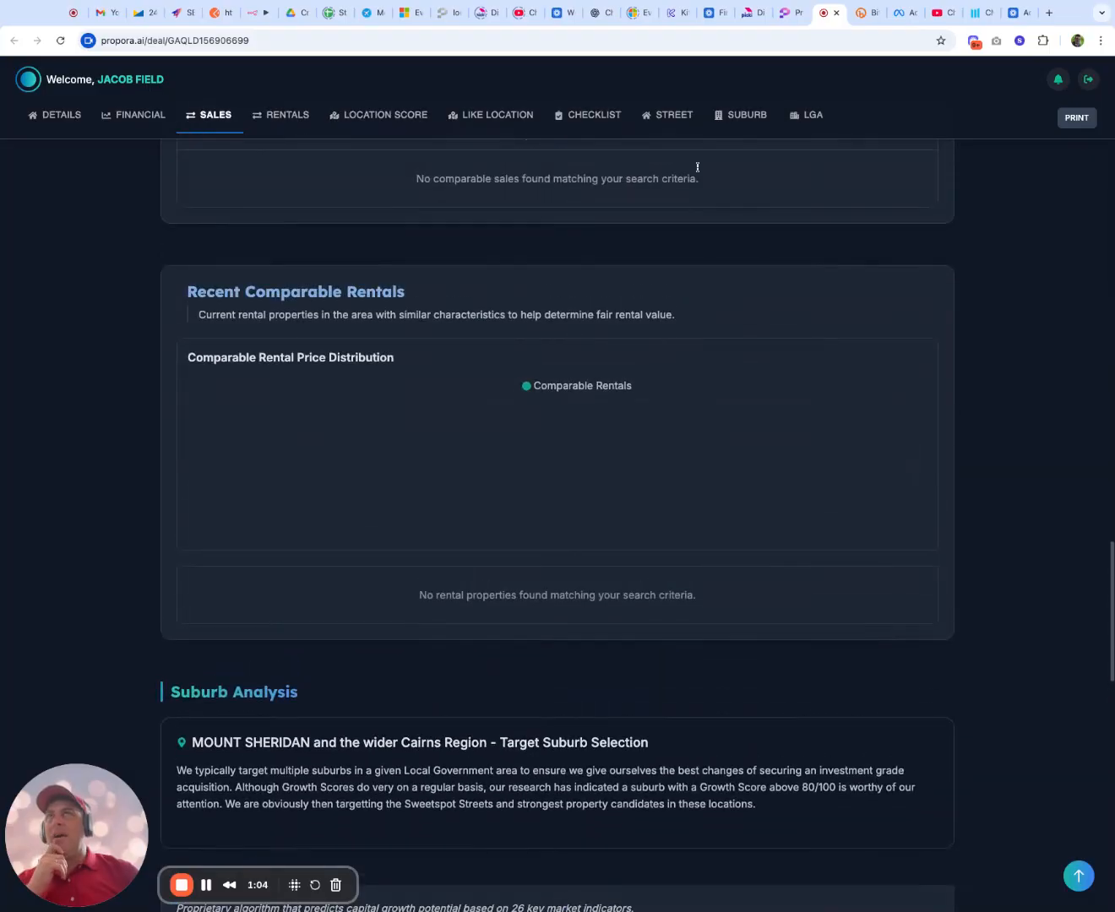
{"action": "left_click", "coordinate": [835, 13]}
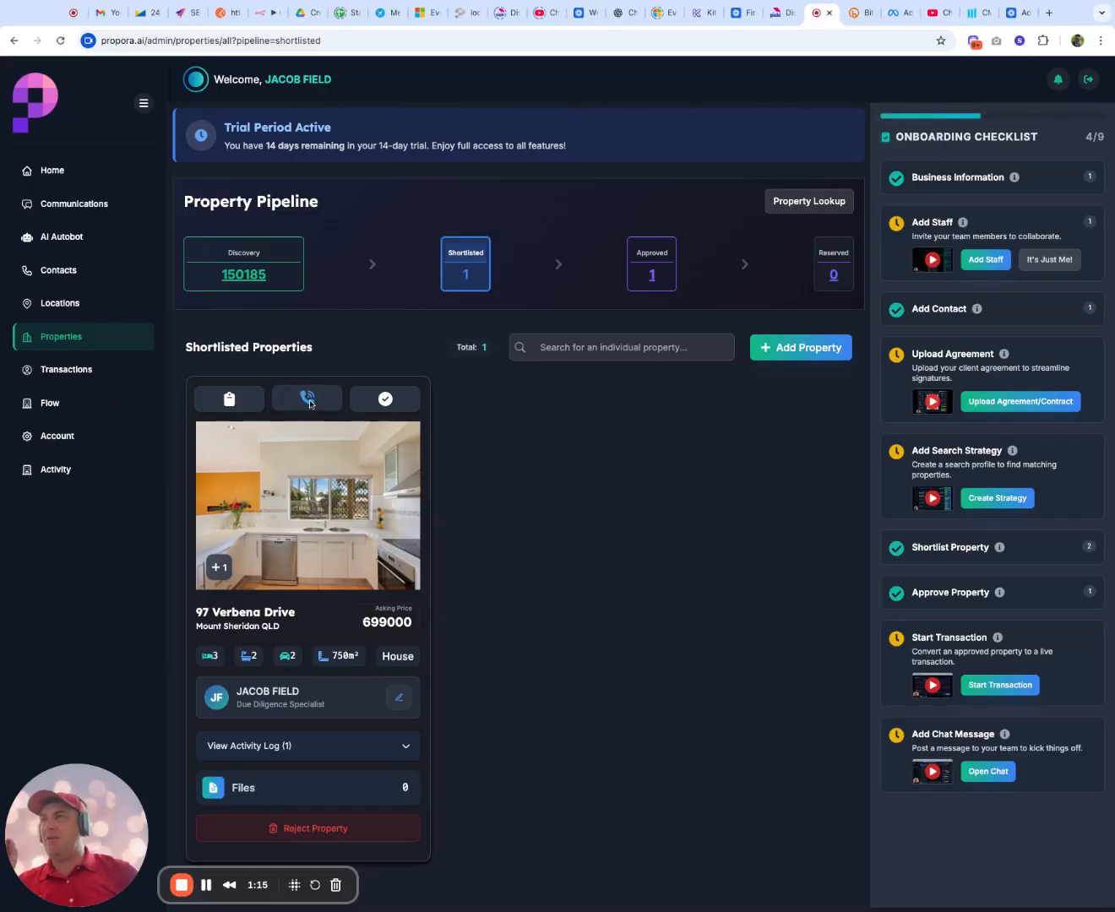
Start due diligence on the shortlisted property, setting the estimated purchase price to $689,000 and the appraised value to $650,000
{"action": "left_click", "coordinate": [369, 399]}
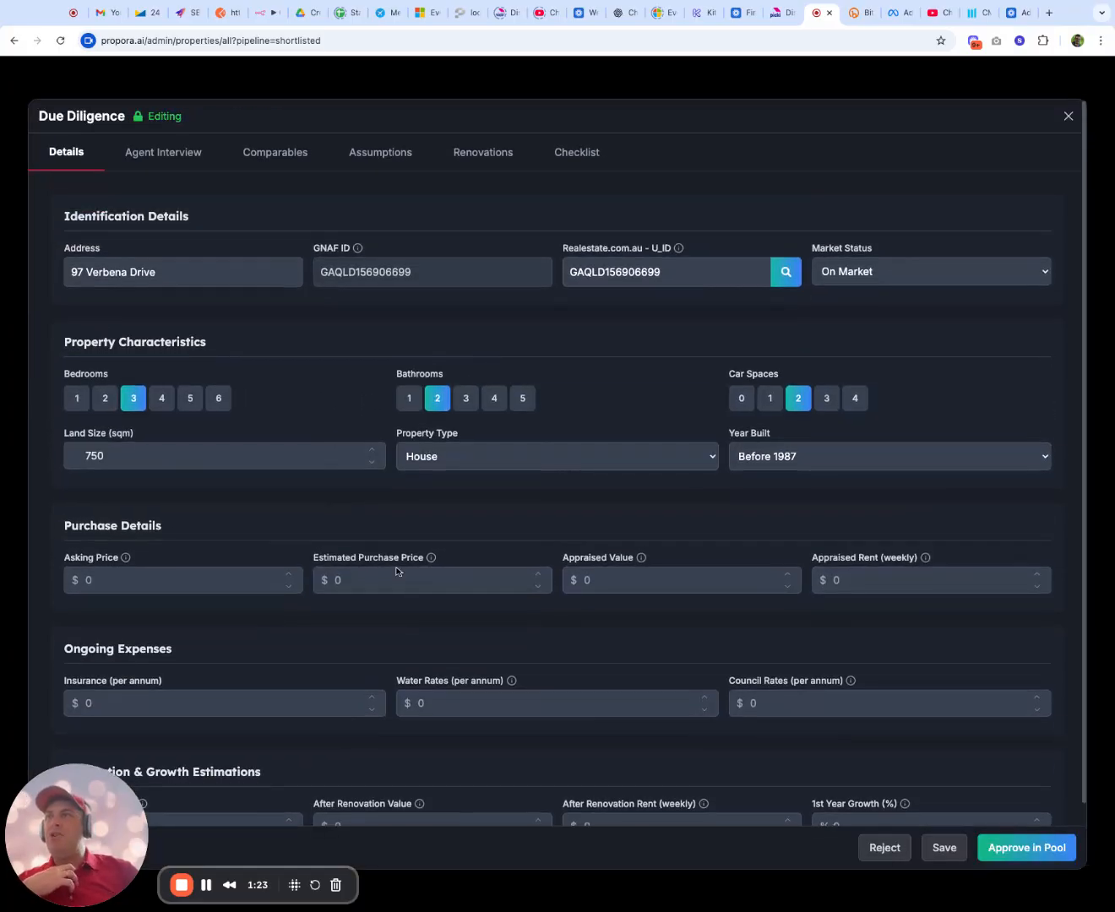
{"action": "left_click", "coordinate": [408, 578]}
{"action": "left_click", "coordinate": [412, 630]}
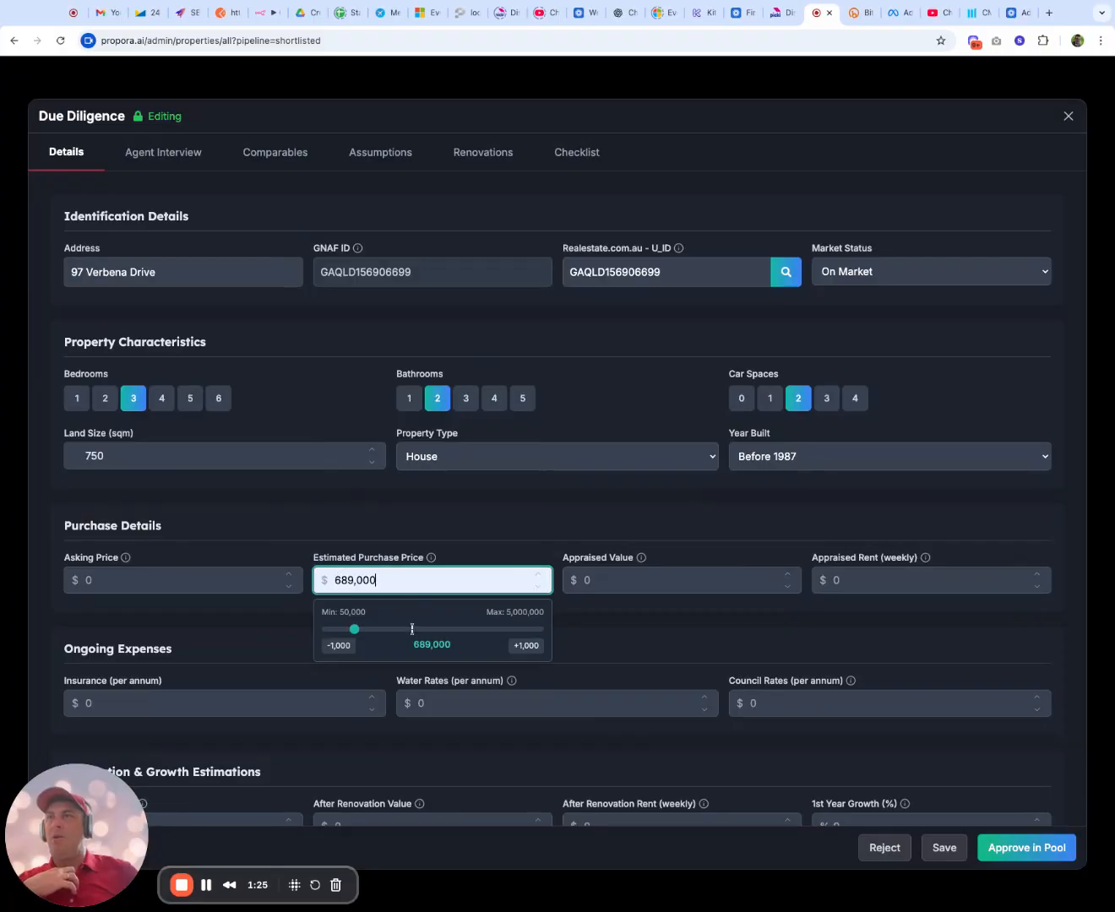
{"action": "left_click", "coordinate": [618, 576]}
{"action": "type", "text": "6500000"}
{"action": "left_click", "coordinate": [906, 653]}
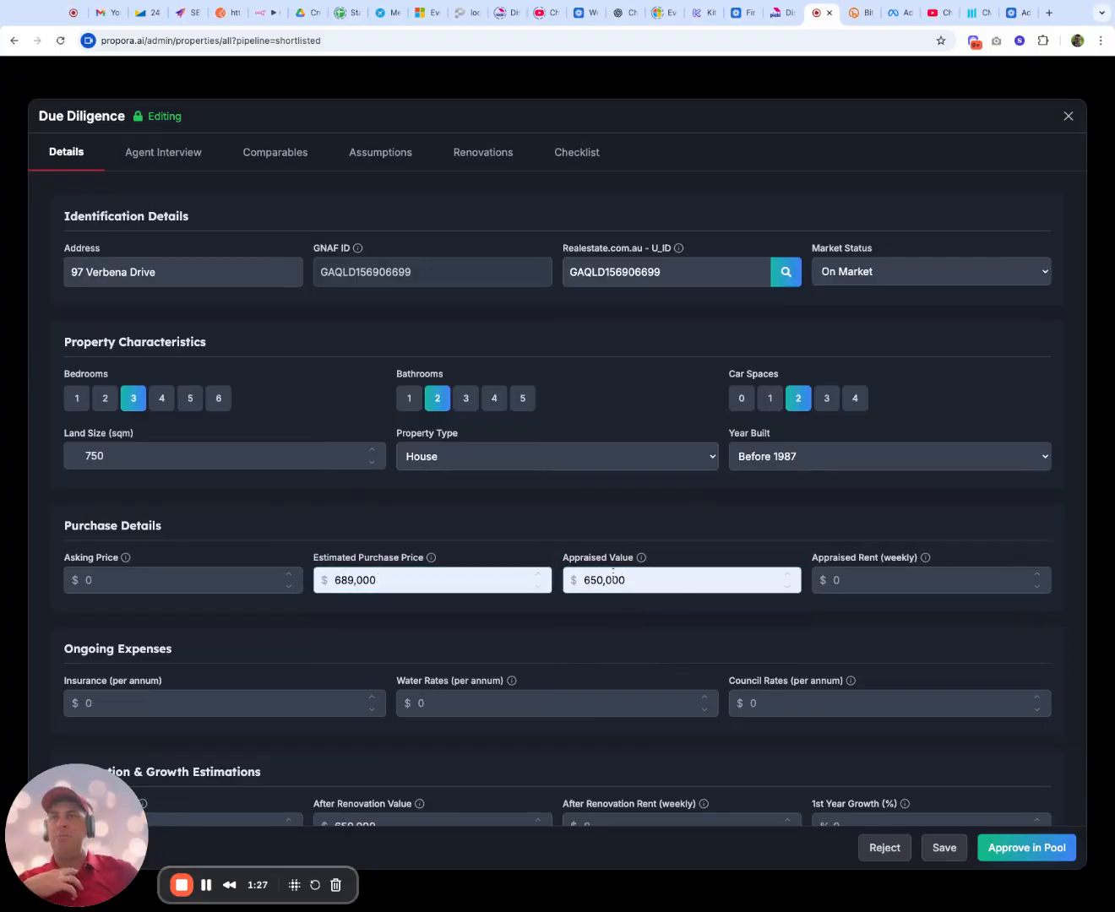
{"action": "scroll", "coordinate": [625, 567], "scroll_direction": "down", "scroll_amount": 2}
{"action": "scroll", "coordinate": [624, 567], "scroll_direction": "up", "scroll_amount": 2}
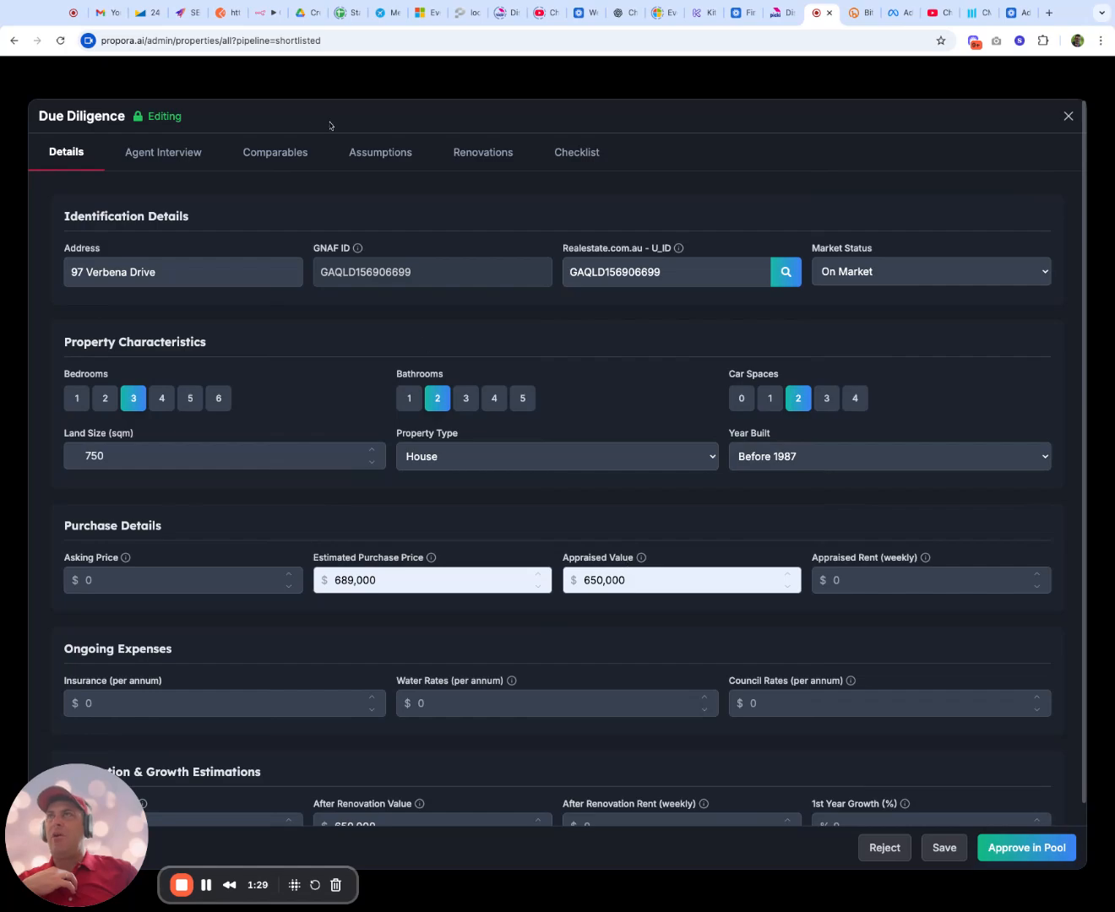
Enter "fdsfsdfsdf" as the agent interview notes
{"action": "left_click", "coordinate": [183, 154]}
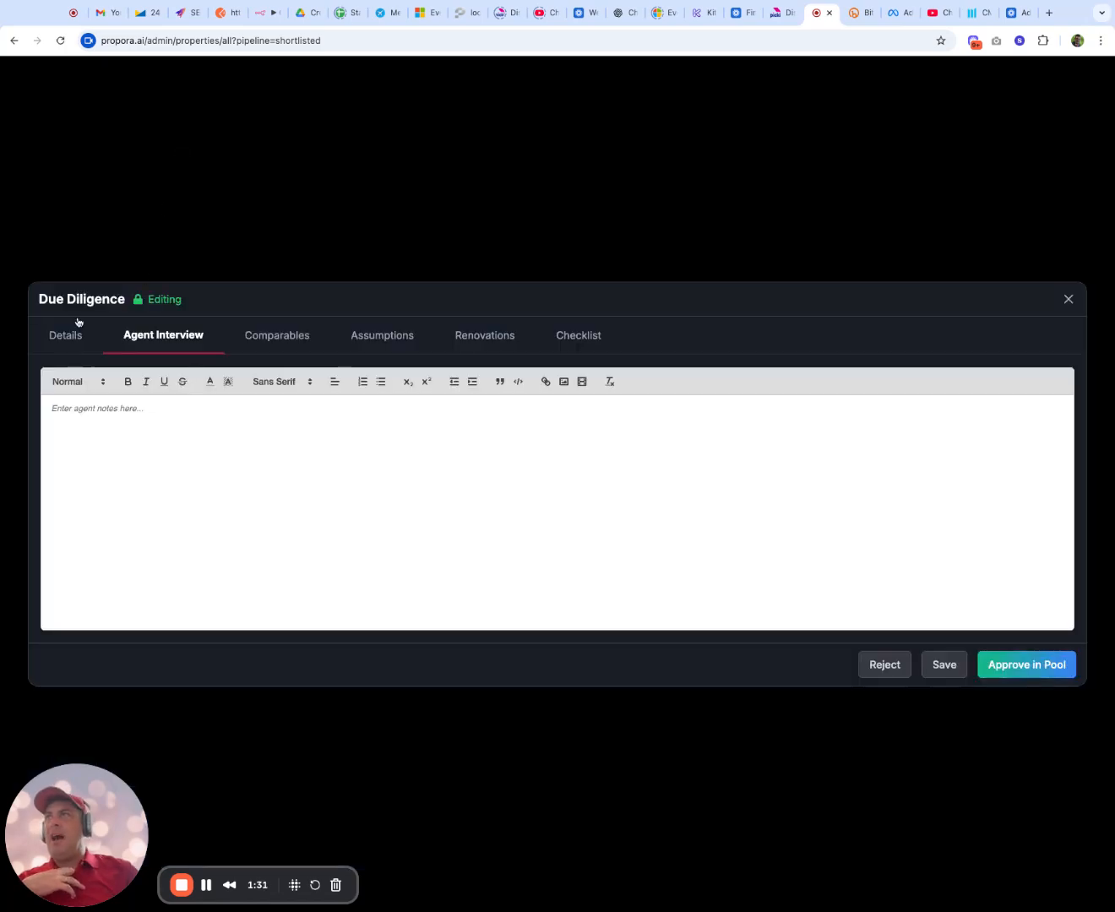
{"action": "type", "text": "fdsfsdfsdf"}
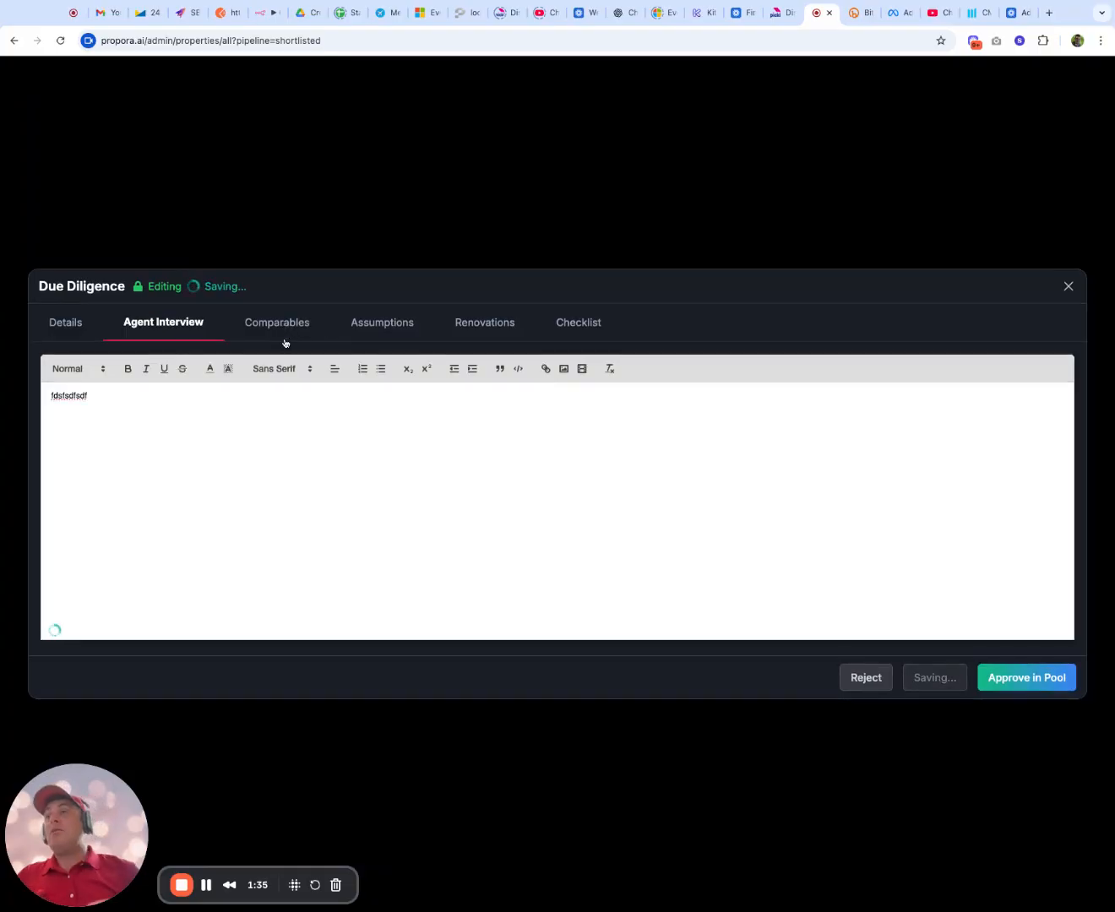
Get AI suggestions for asset comparables and add the $675,000 and $720,000 houses heading the list
{"action": "left_click", "coordinate": [284, 338]}
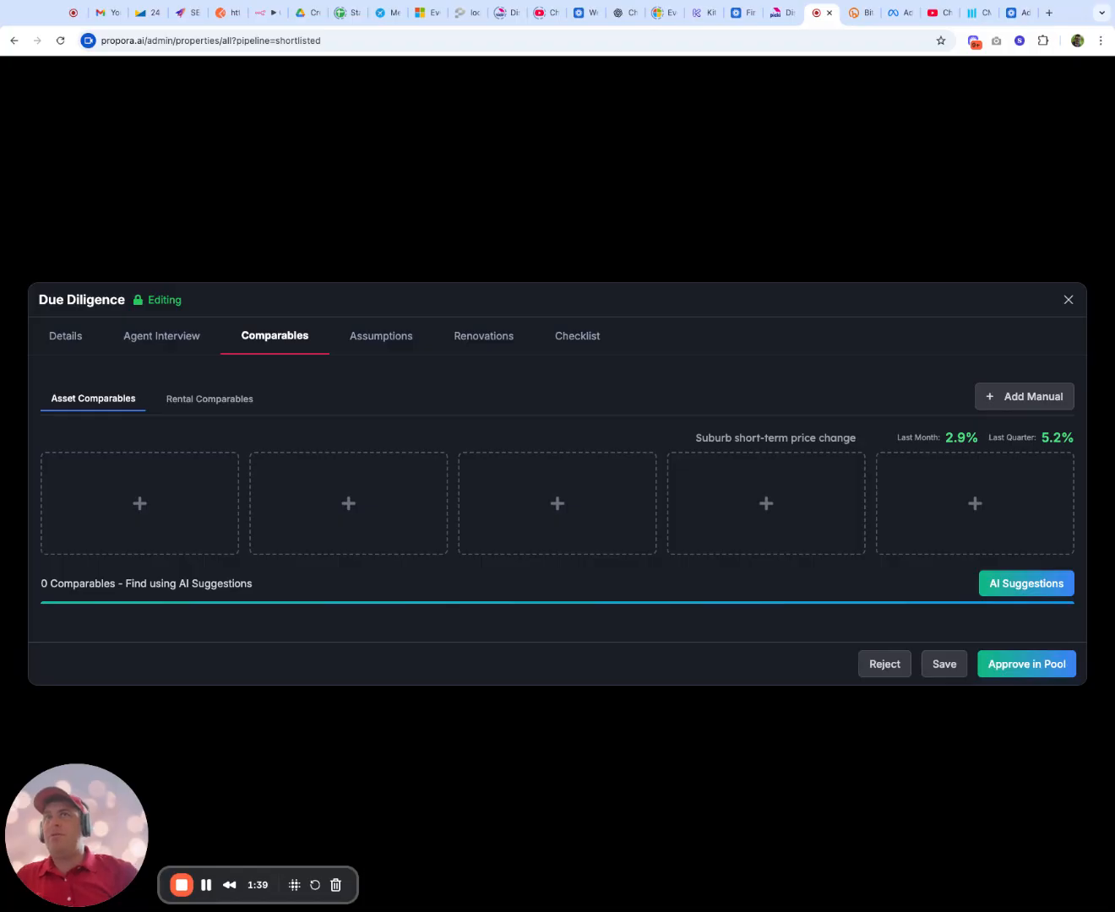
{"action": "left_click", "coordinate": [1035, 583]}
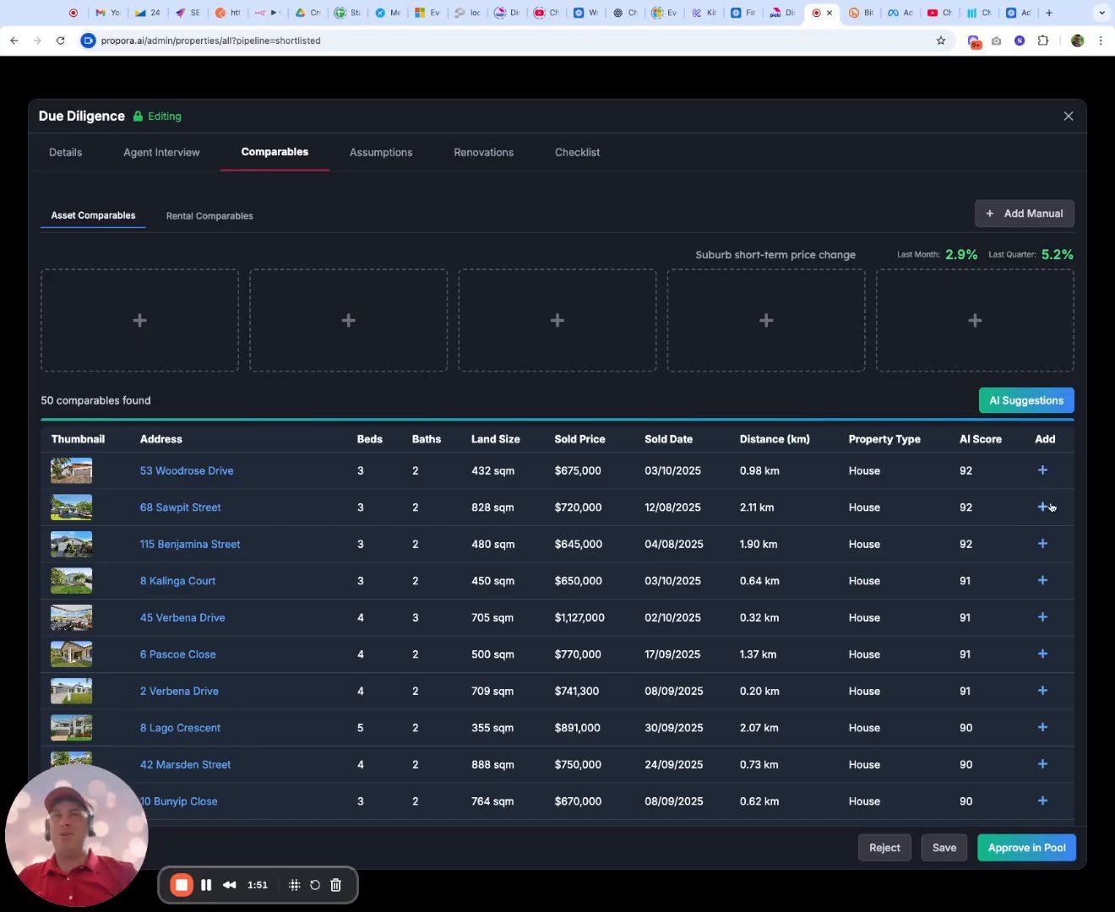
{"action": "left_click", "coordinate": [1044, 471]}
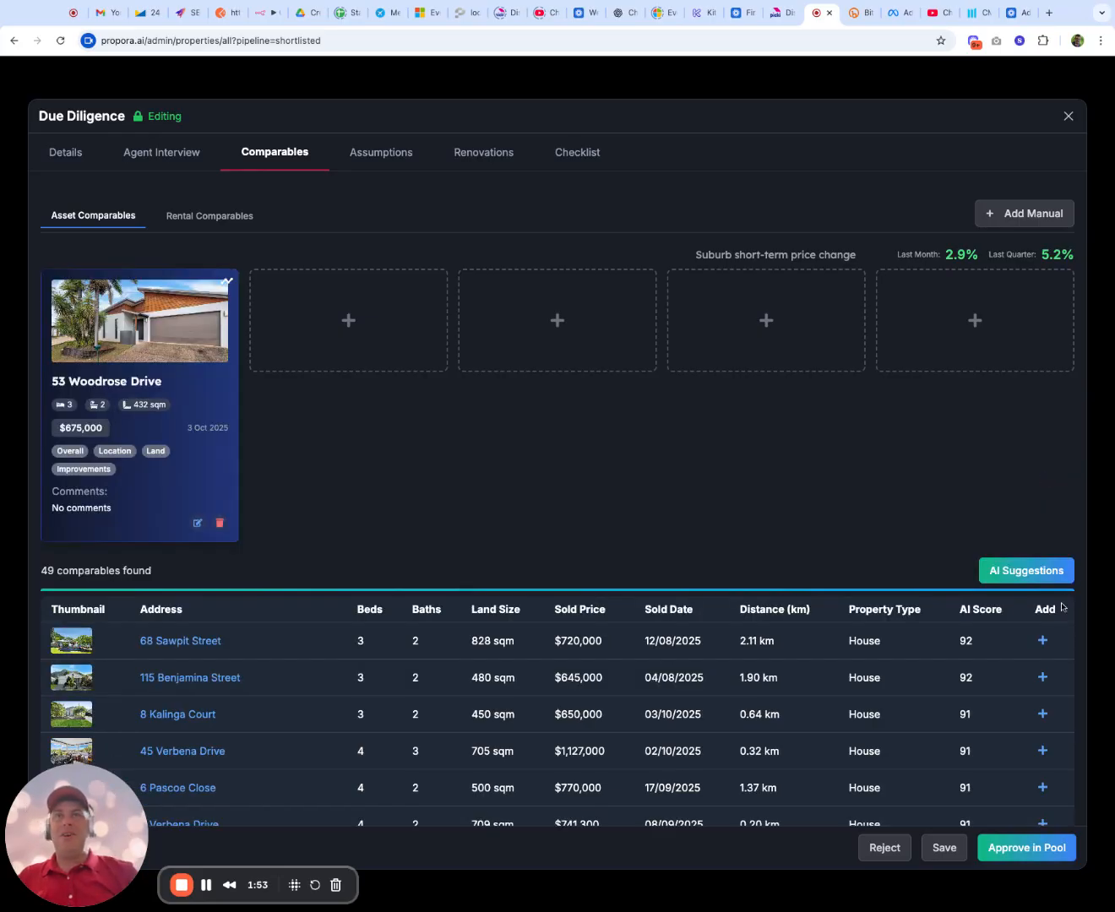
{"action": "left_click", "coordinate": [1042, 640]}
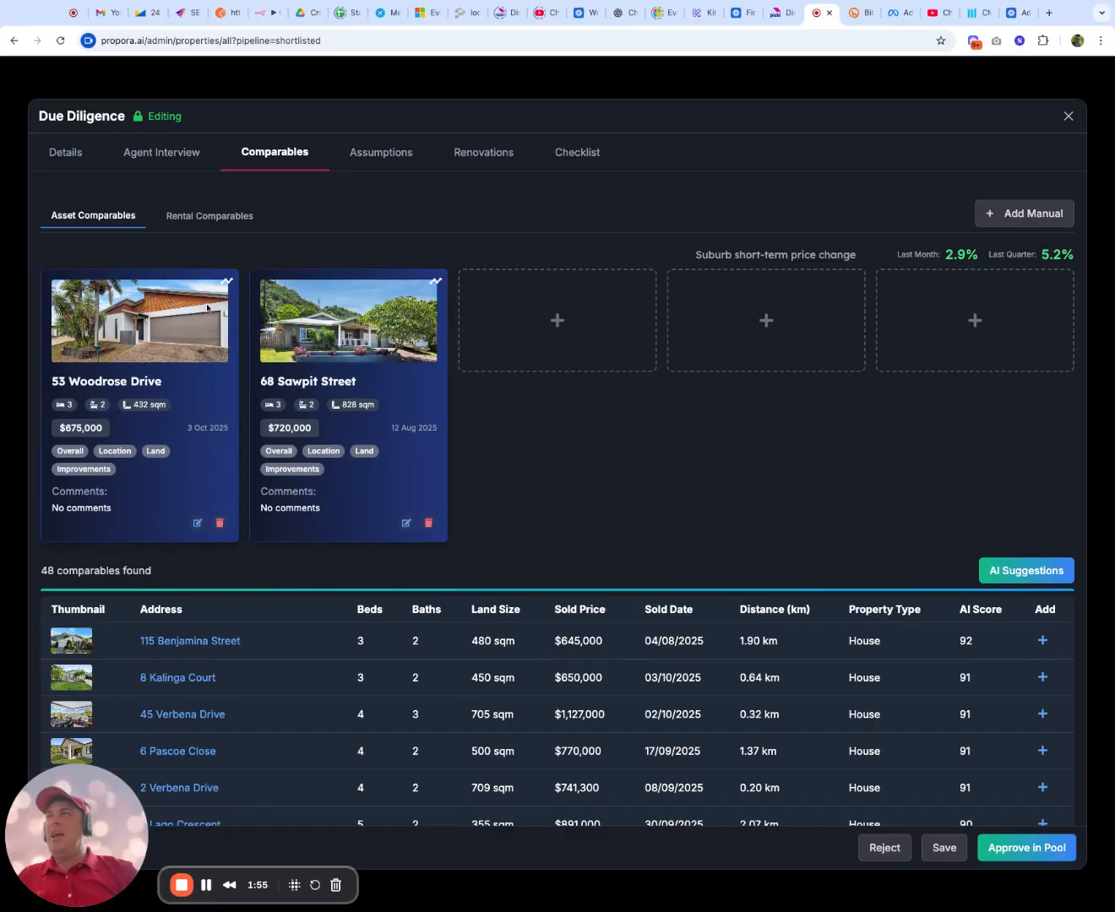
Check and save the $675,000 comparable's details, and add the suggested $645,000 house as a third asset comparable
{"action": "left_click", "coordinate": [197, 523]}
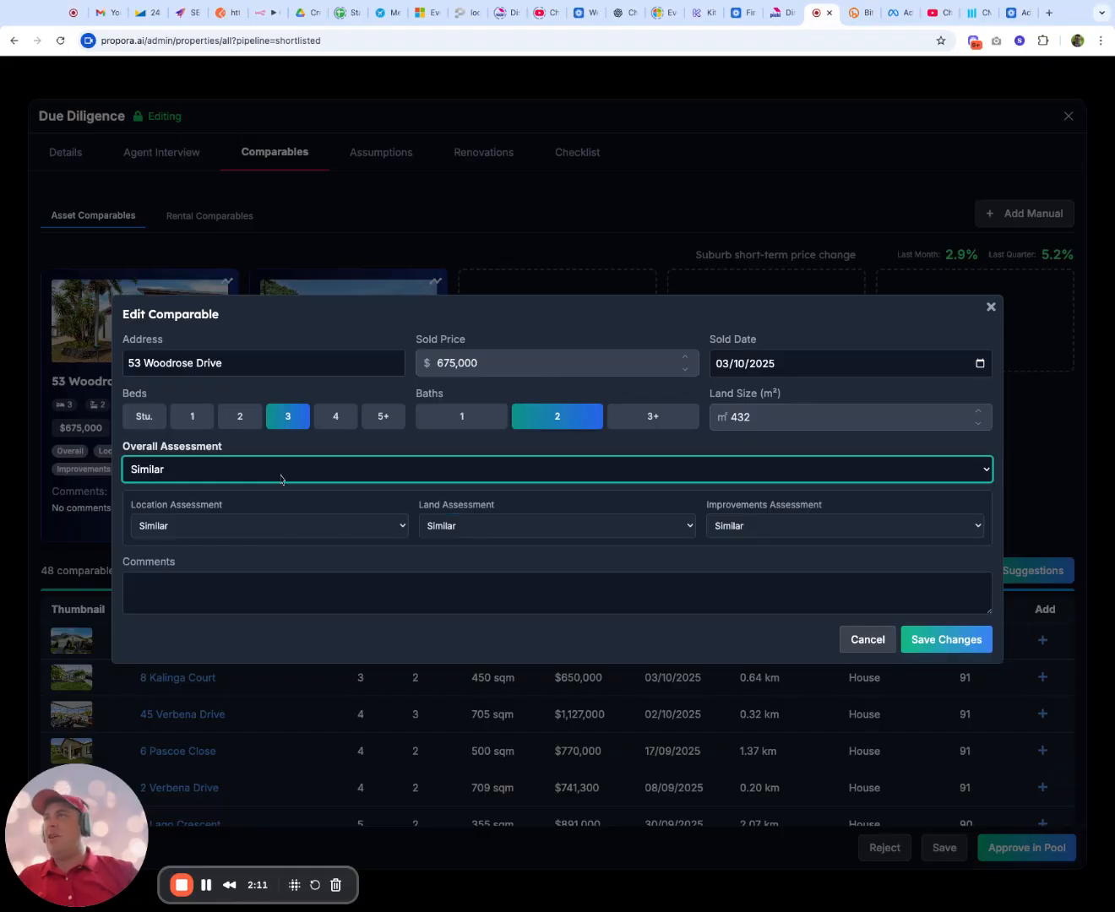
{"action": "left_click", "coordinate": [770, 365]}
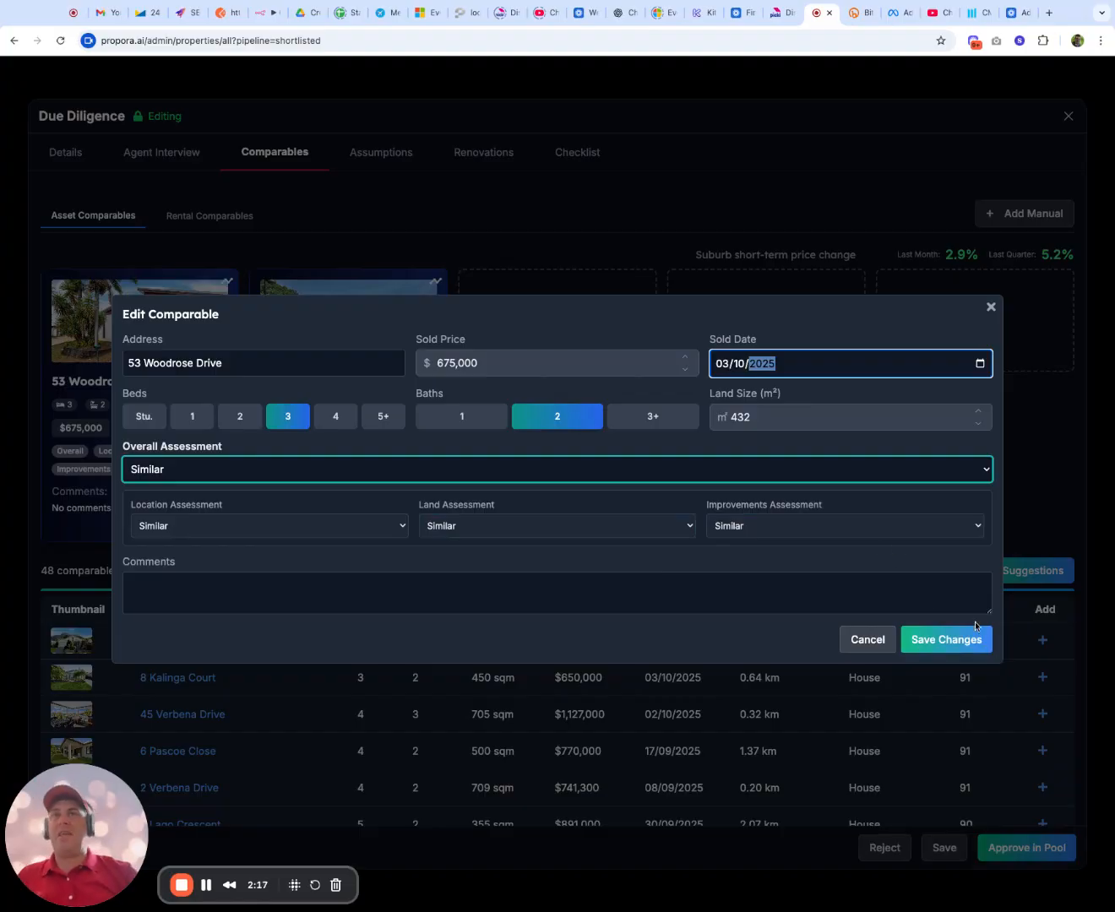
{"action": "left_click", "coordinate": [972, 635]}
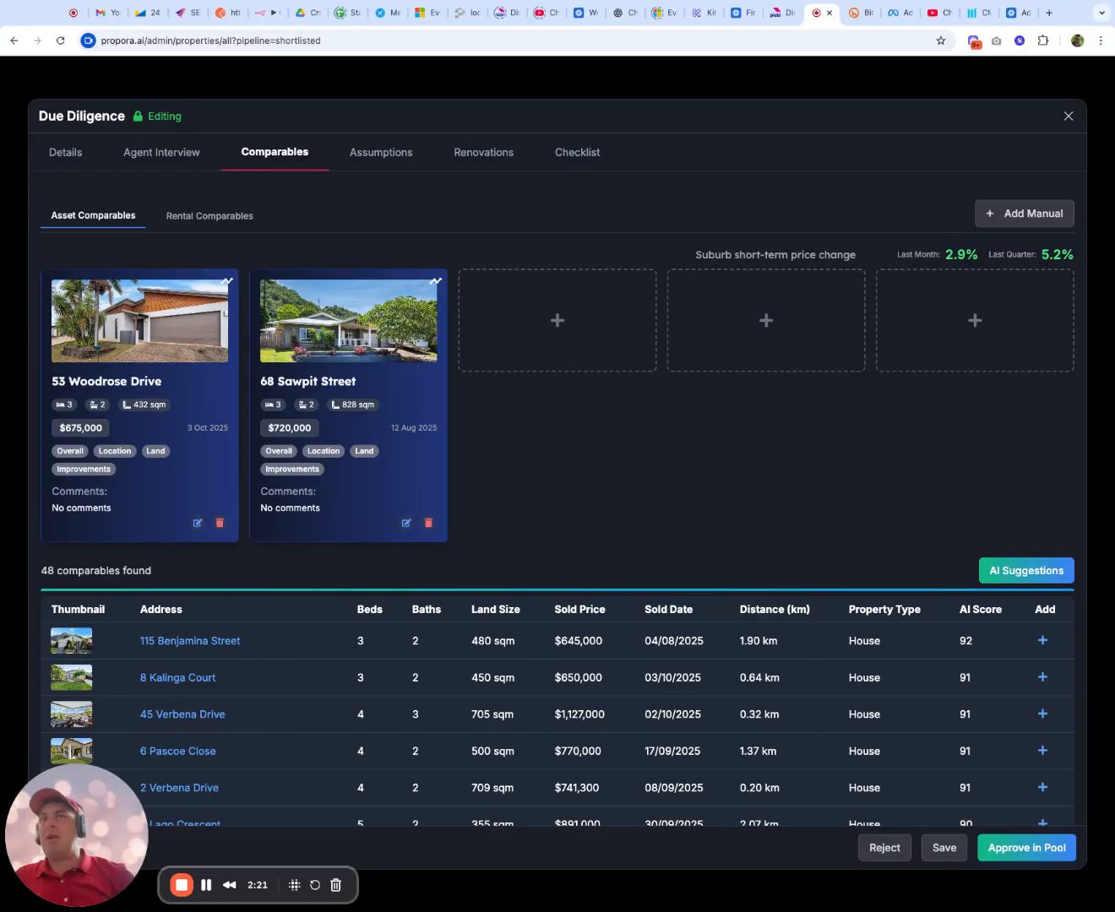
{"action": "left_click", "coordinate": [1046, 646]}
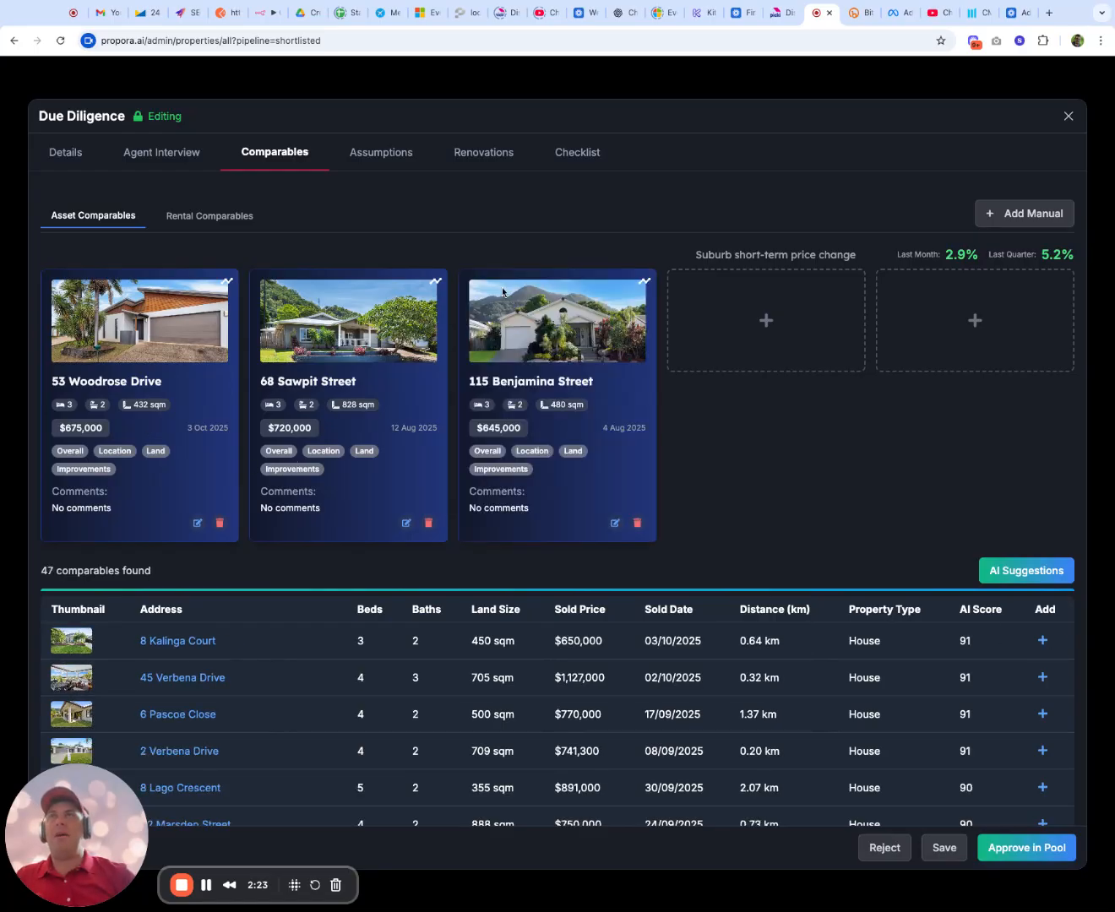
Get AI suggestions for rental comparables and add the $785, $680 and three-bedroom $650 per week houses
{"action": "left_click", "coordinate": [200, 222]}
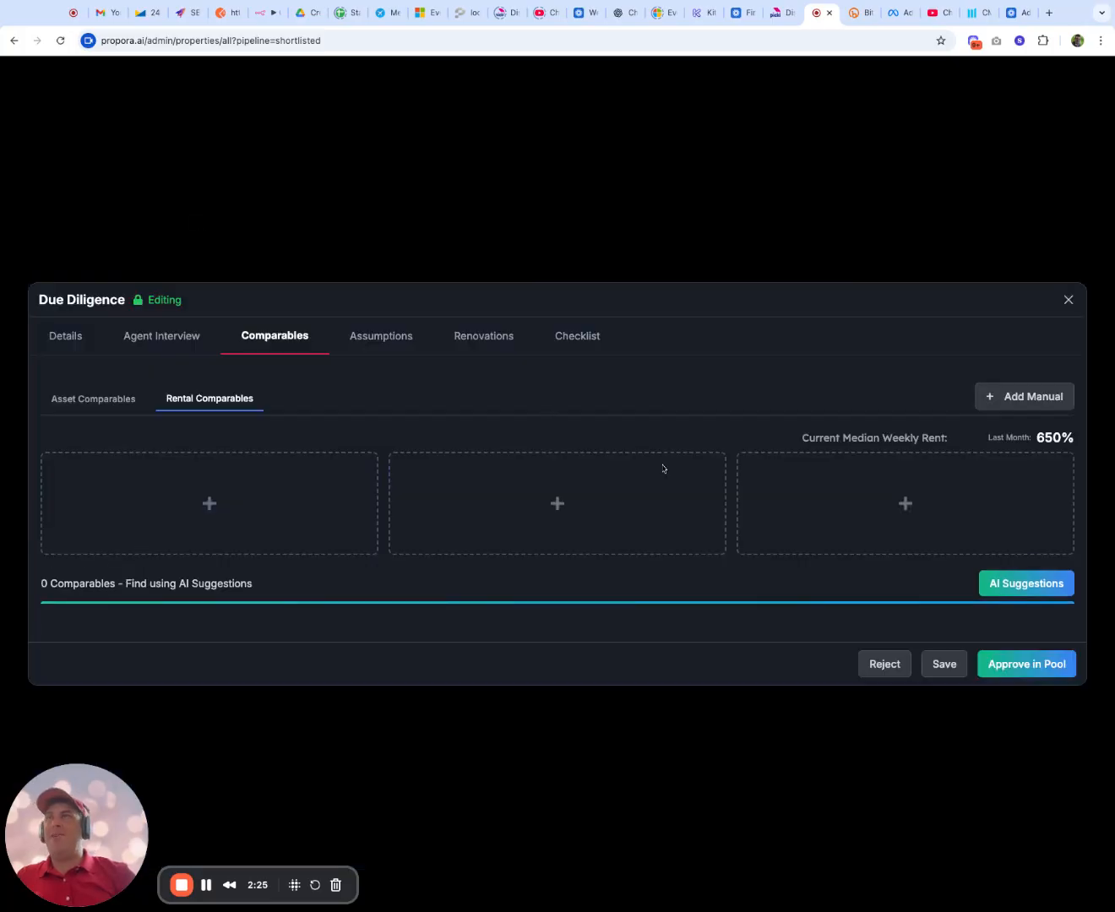
{"action": "left_click", "coordinate": [1017, 579]}
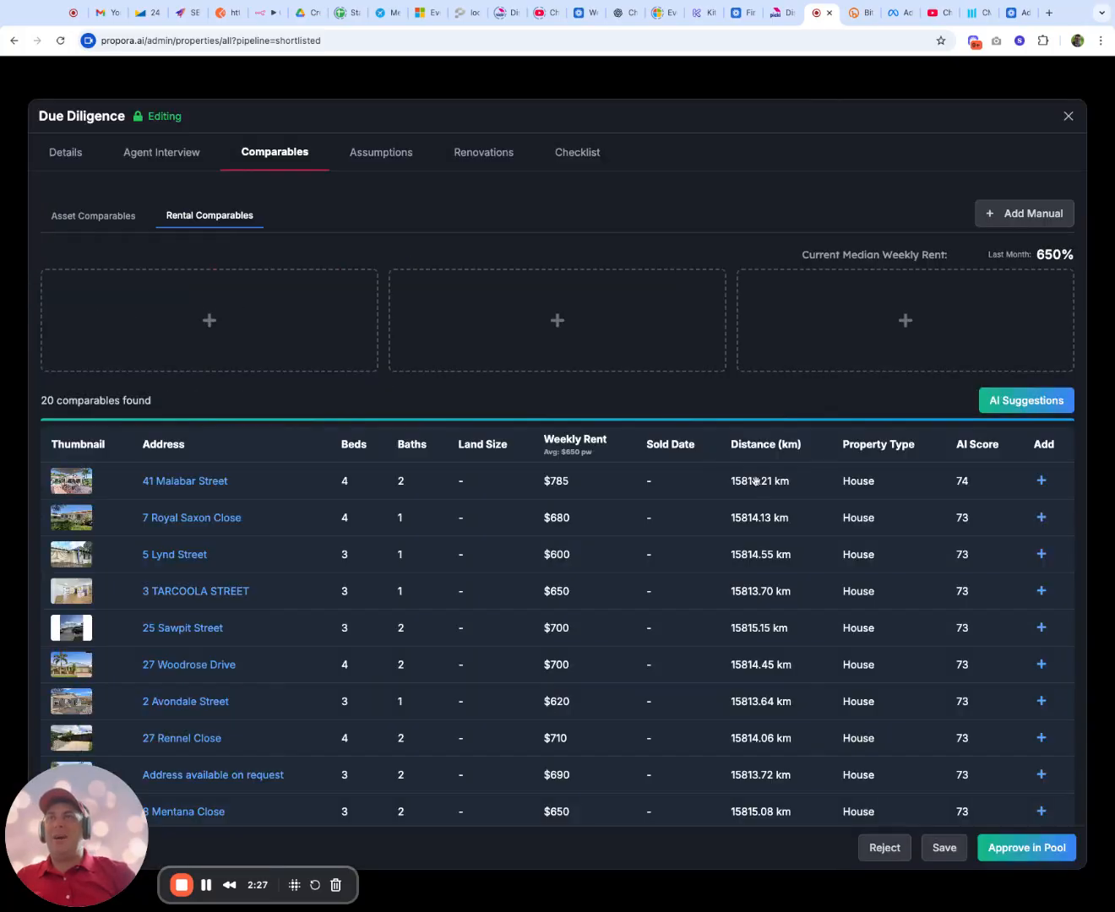
{"action": "left_click", "coordinate": [1042, 481]}
{"action": "left_click", "coordinate": [1042, 633]}
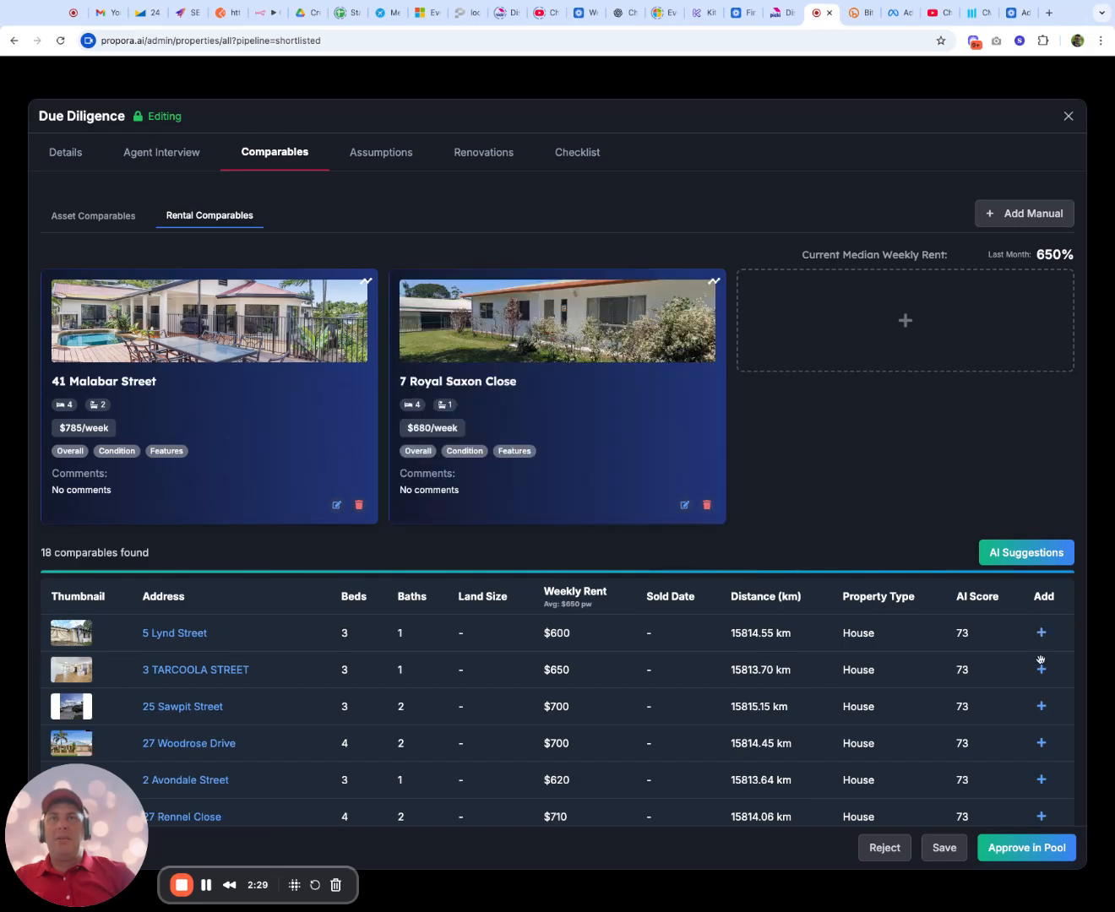
{"action": "left_click", "coordinate": [1041, 666]}
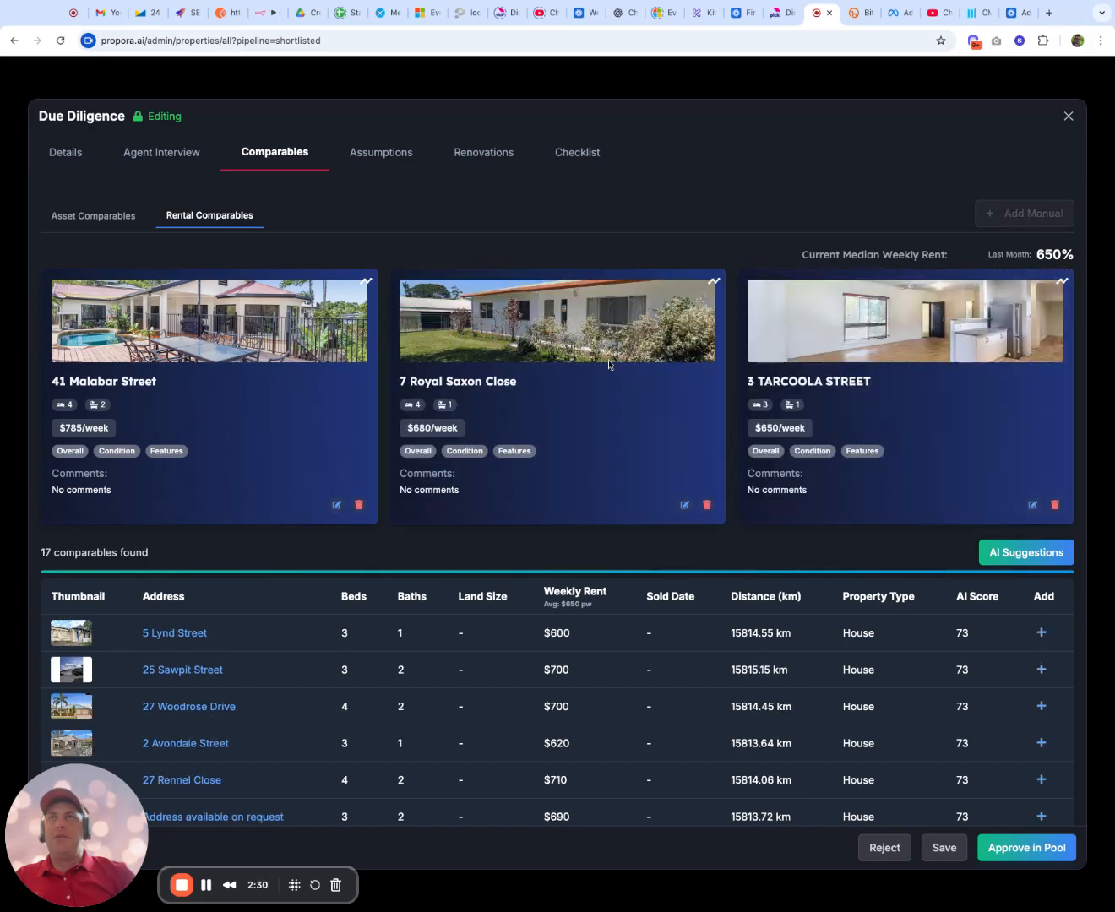
Rate the $680 per week rental comparable Inferior overall and Superior in condition, and save the changes
{"action": "left_click", "coordinate": [683, 505]}
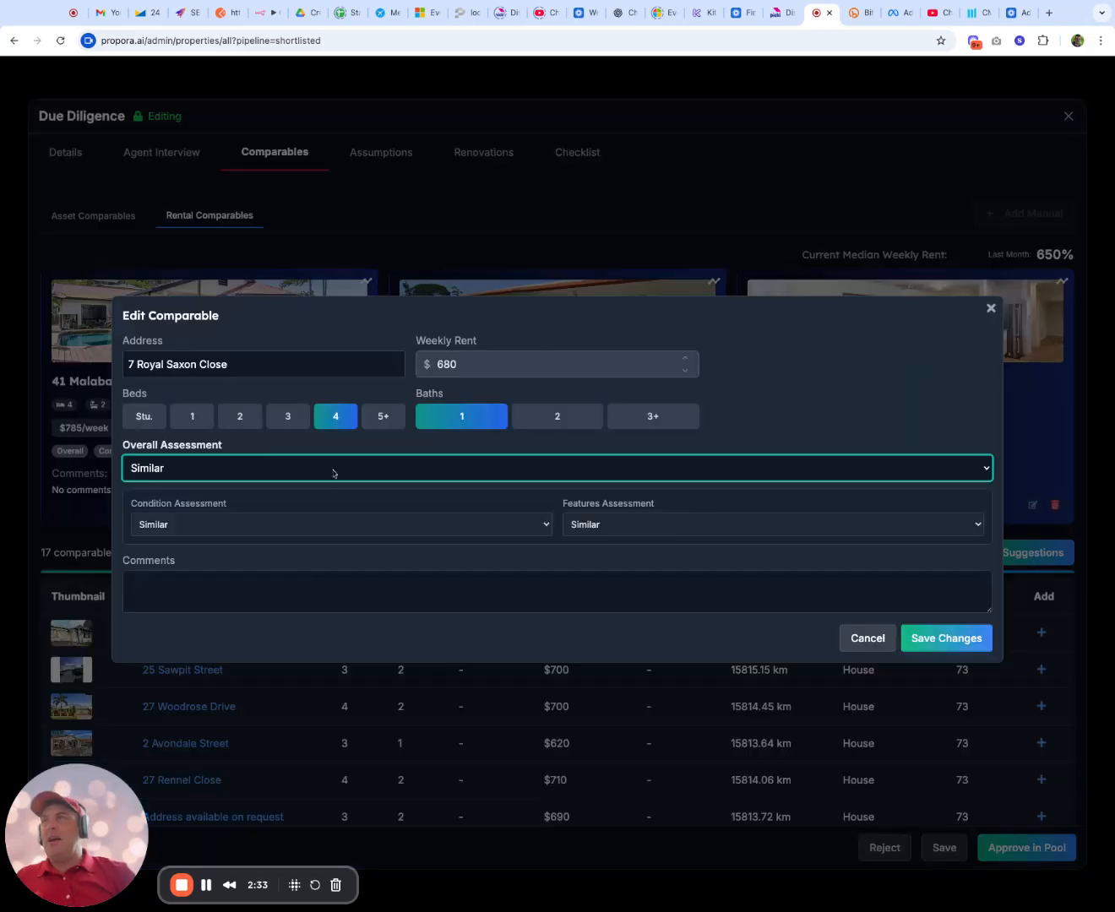
{"action": "left_click", "coordinate": [405, 534]}
{"action": "left_click", "coordinate": [405, 535]}
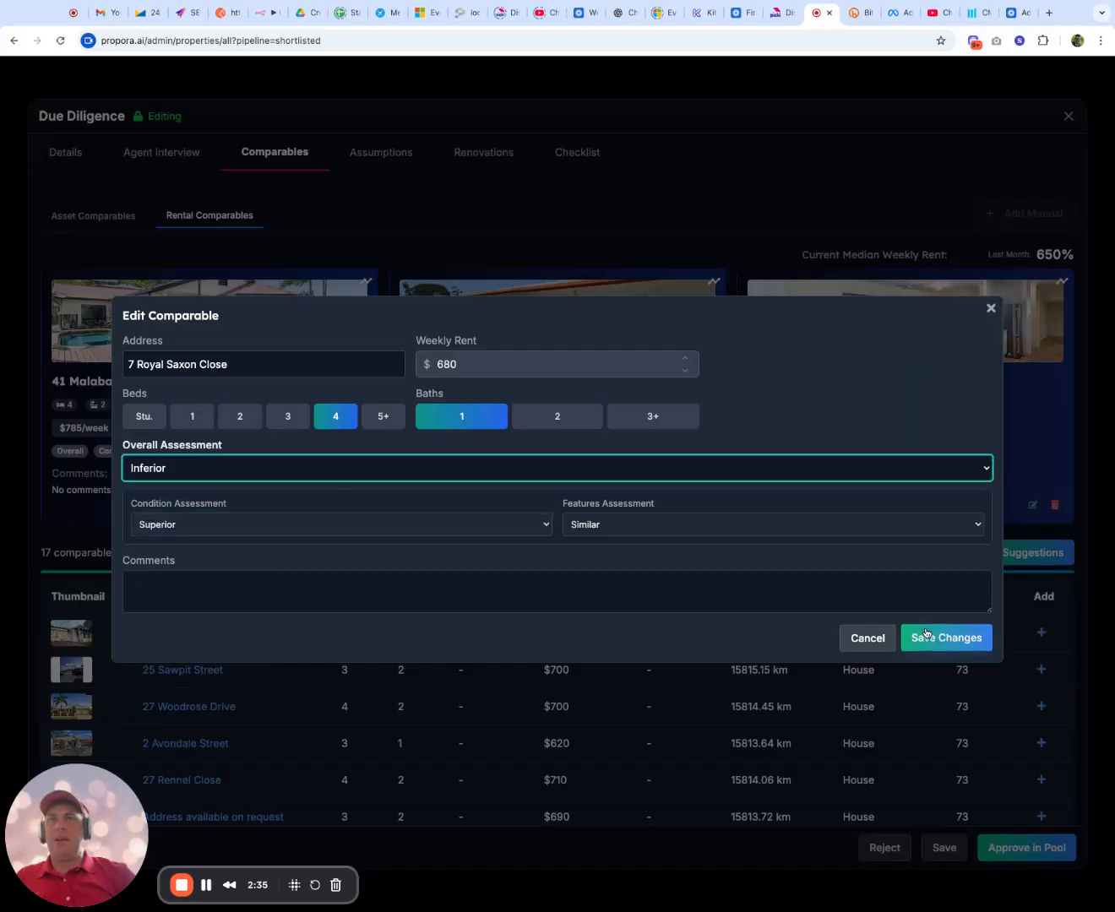
{"action": "left_click", "coordinate": [928, 636]}
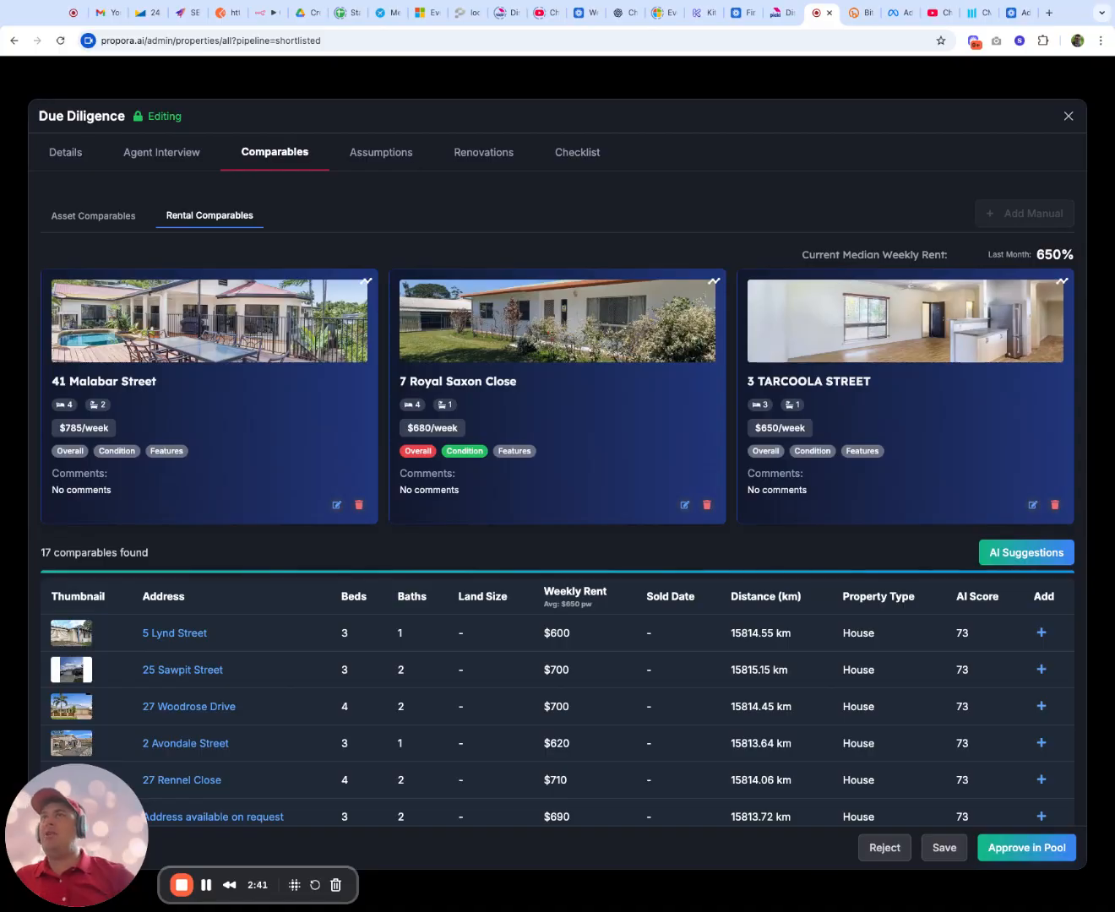
Review the property's main assumptions, renovation budget items and due diligence checklist
{"action": "left_click", "coordinate": [397, 156]}
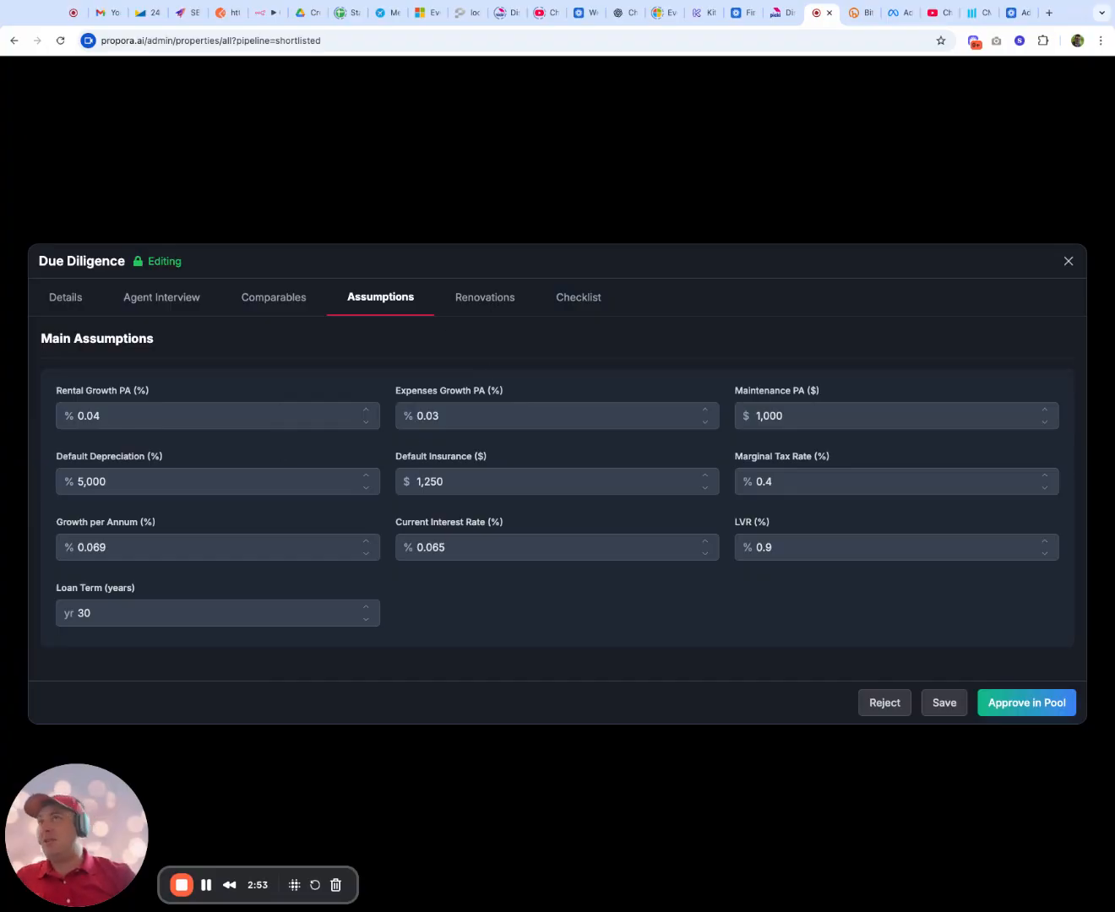
{"action": "left_click", "coordinate": [485, 297]}
{"action": "scroll", "coordinate": [584, 465], "scroll_direction": "down", "scroll_amount": 3}
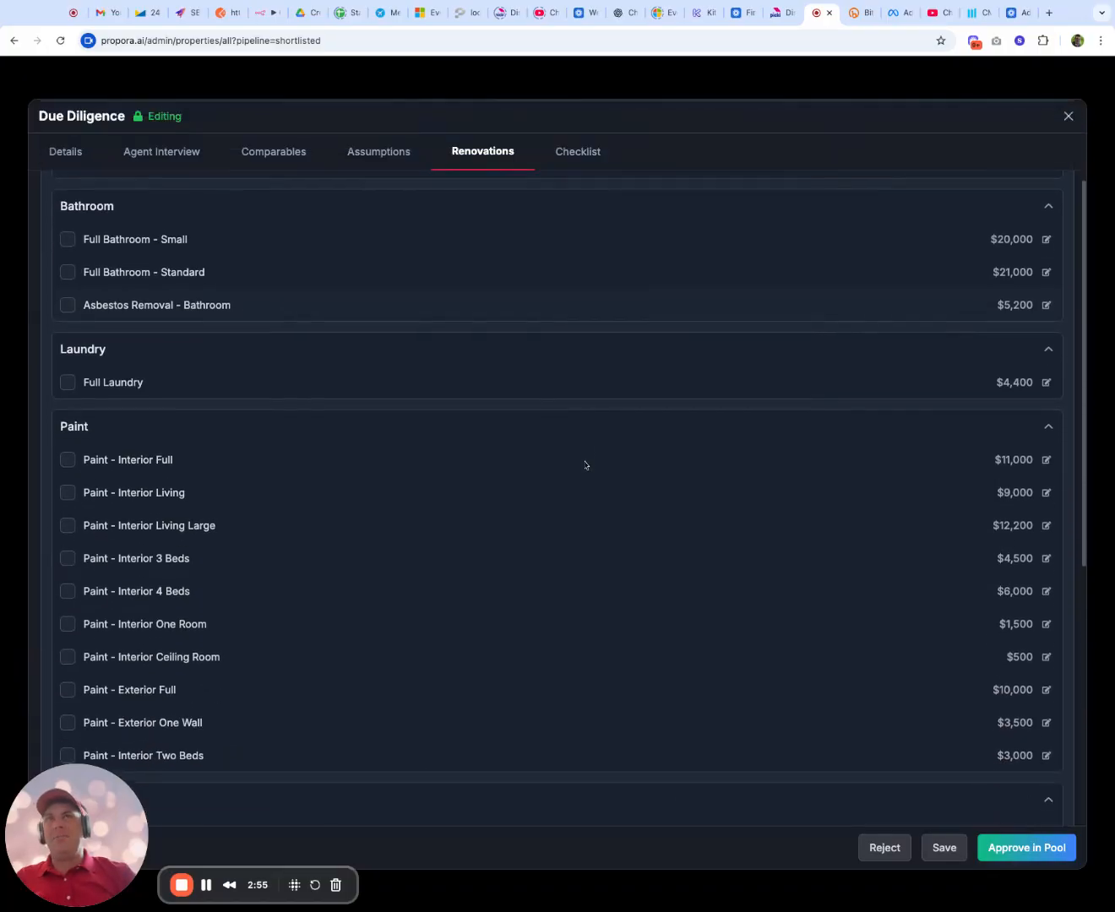
{"action": "scroll", "coordinate": [585, 465], "scroll_direction": "up", "scroll_amount": 3}
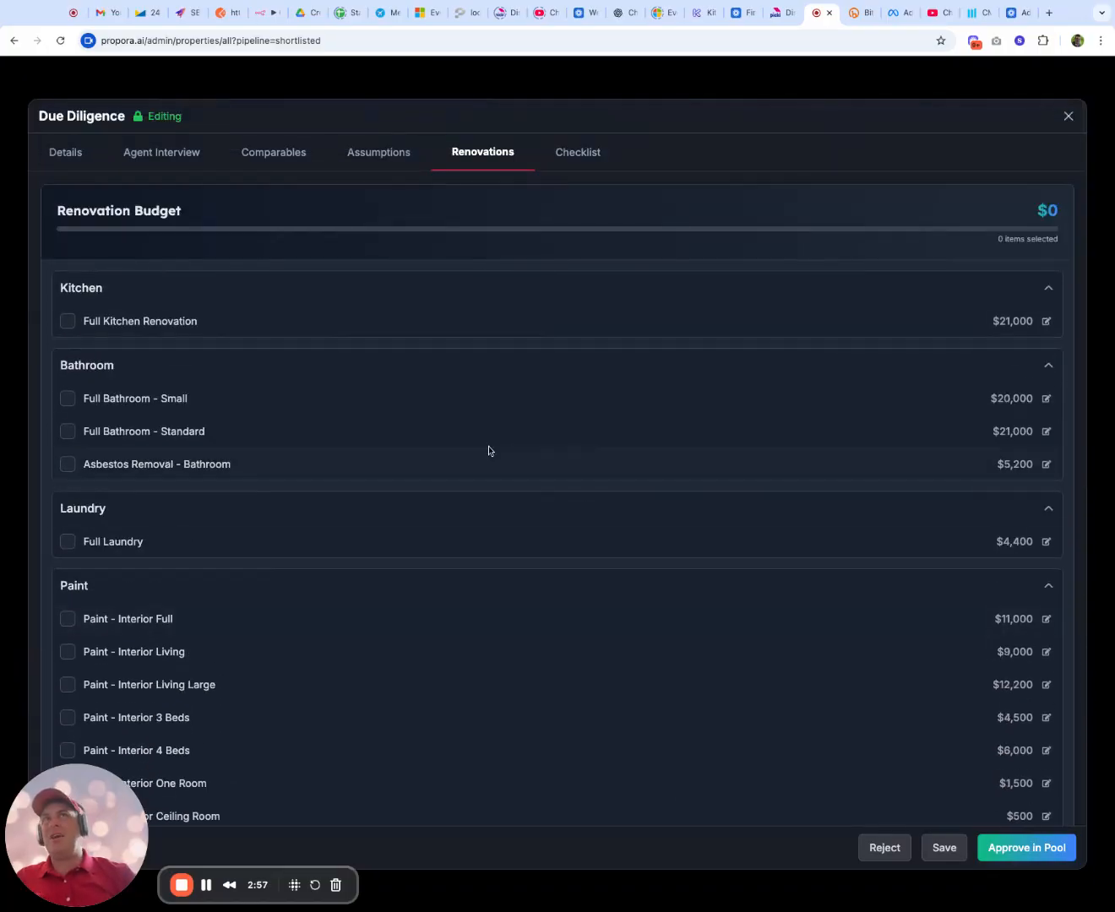
{"action": "scroll", "coordinate": [489, 452], "scroll_direction": "down", "scroll_amount": 2}
{"action": "scroll", "coordinate": [488, 452], "scroll_direction": "up", "scroll_amount": 2}
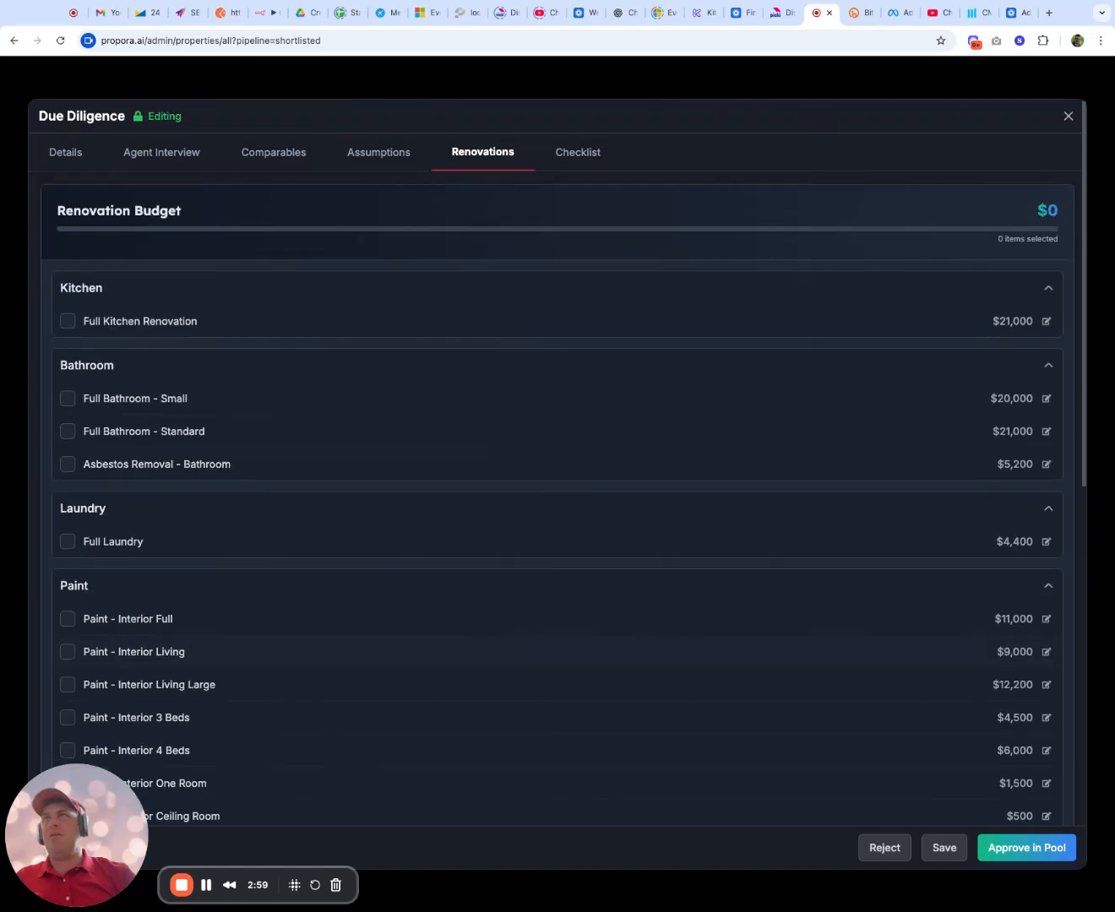
{"action": "left_click", "coordinate": [583, 153]}
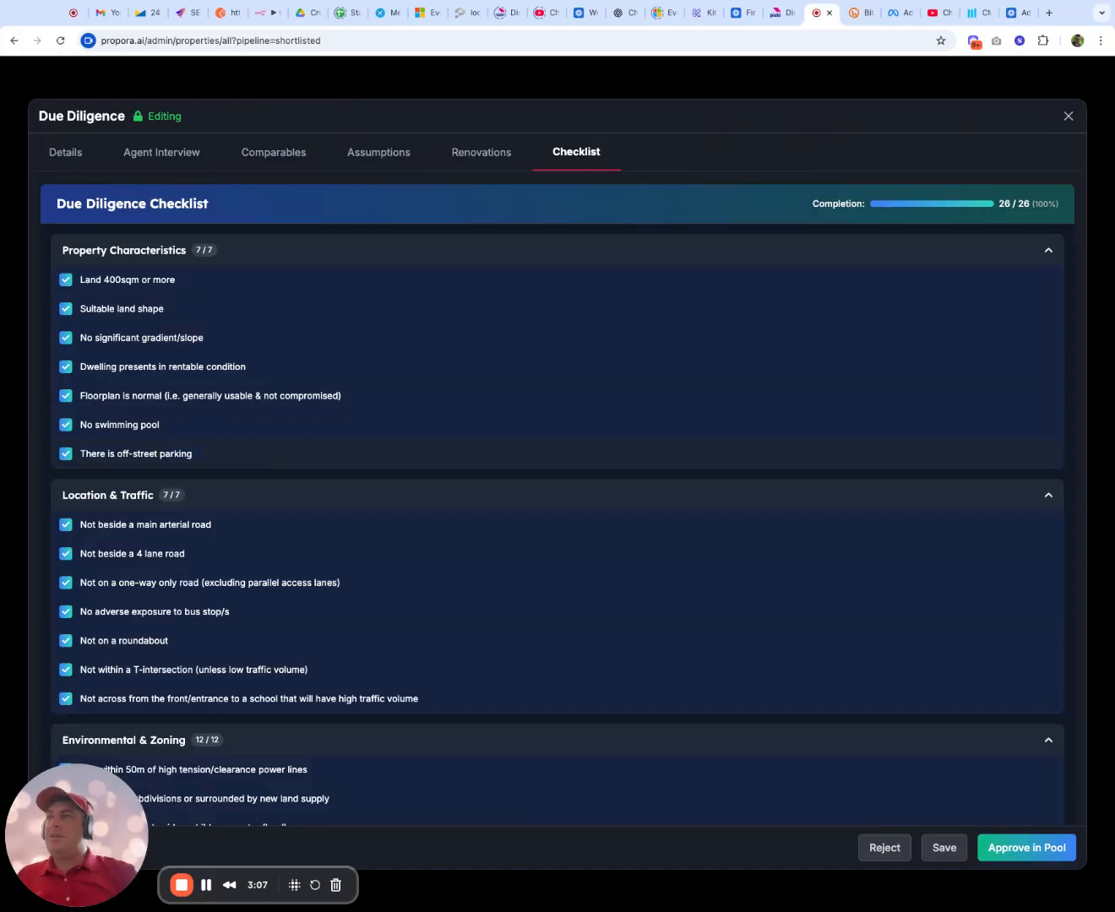
{"action": "scroll", "coordinate": [98, 392], "scroll_direction": "down", "scroll_amount": 3}
{"action": "scroll", "coordinate": [98, 392], "scroll_direction": "up", "scroll_amount": 3}
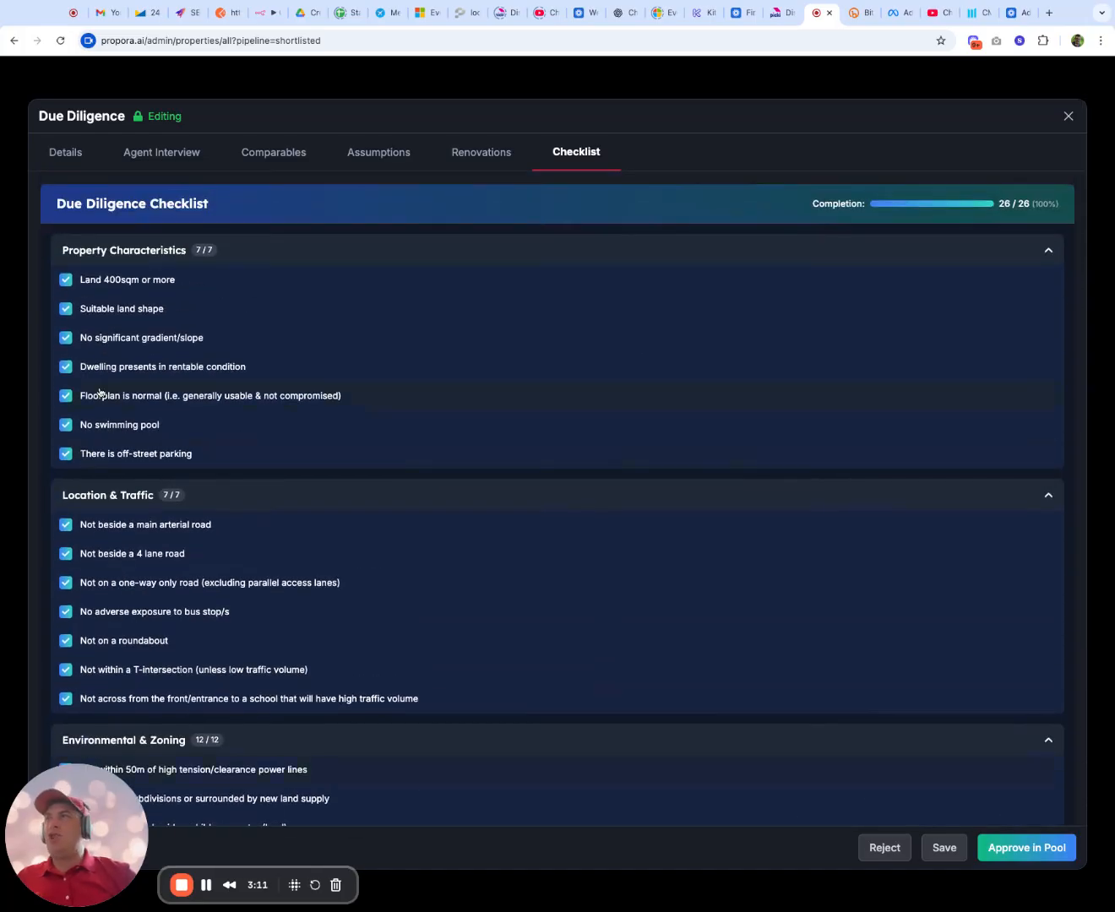
Uncheck the normal floorplan, no swimming pool and off-street parking items in the checklist, and approve the property in the pool
{"action": "left_click", "coordinate": [124, 400]}
{"action": "left_click", "coordinate": [126, 426]}
{"action": "left_click", "coordinate": [128, 456]}
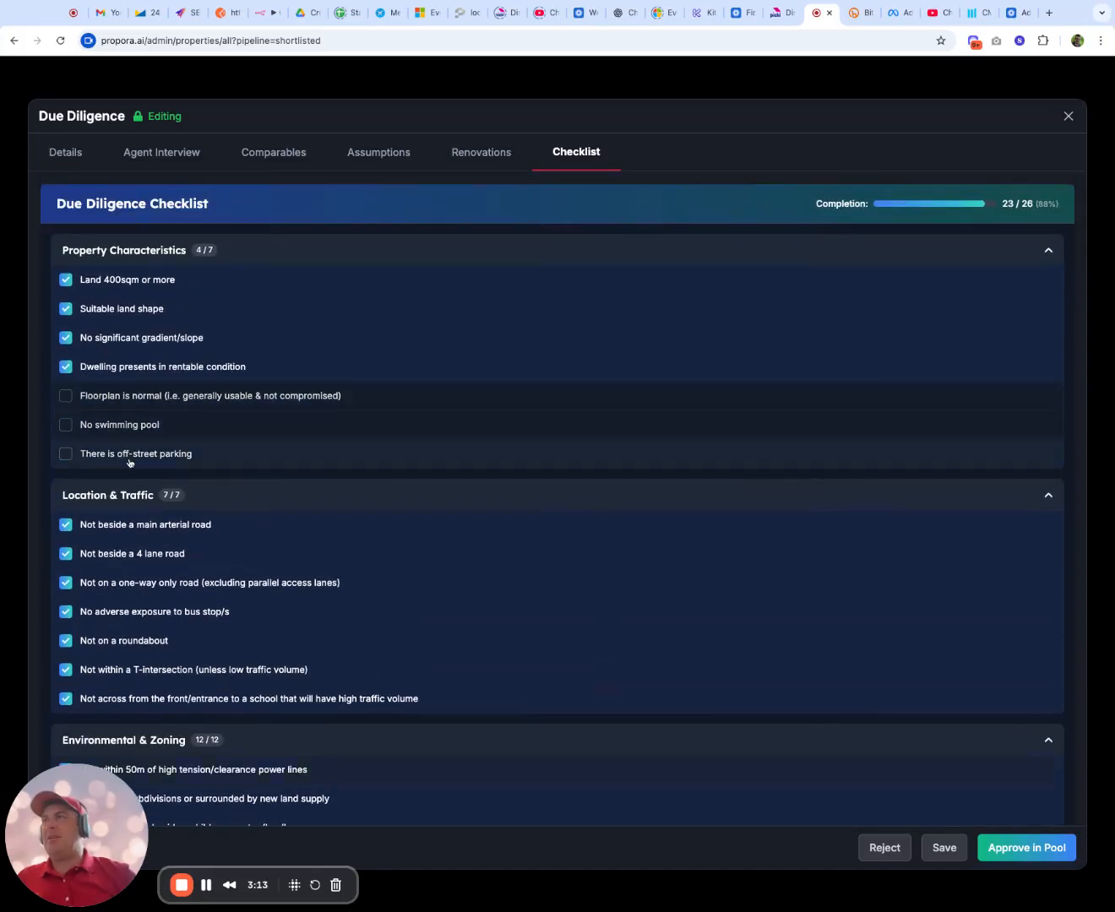
{"action": "scroll", "coordinate": [936, 755], "scroll_direction": "down", "scroll_amount": 4}
{"action": "scroll", "coordinate": [936, 755], "scroll_direction": "up", "scroll_amount": 4}
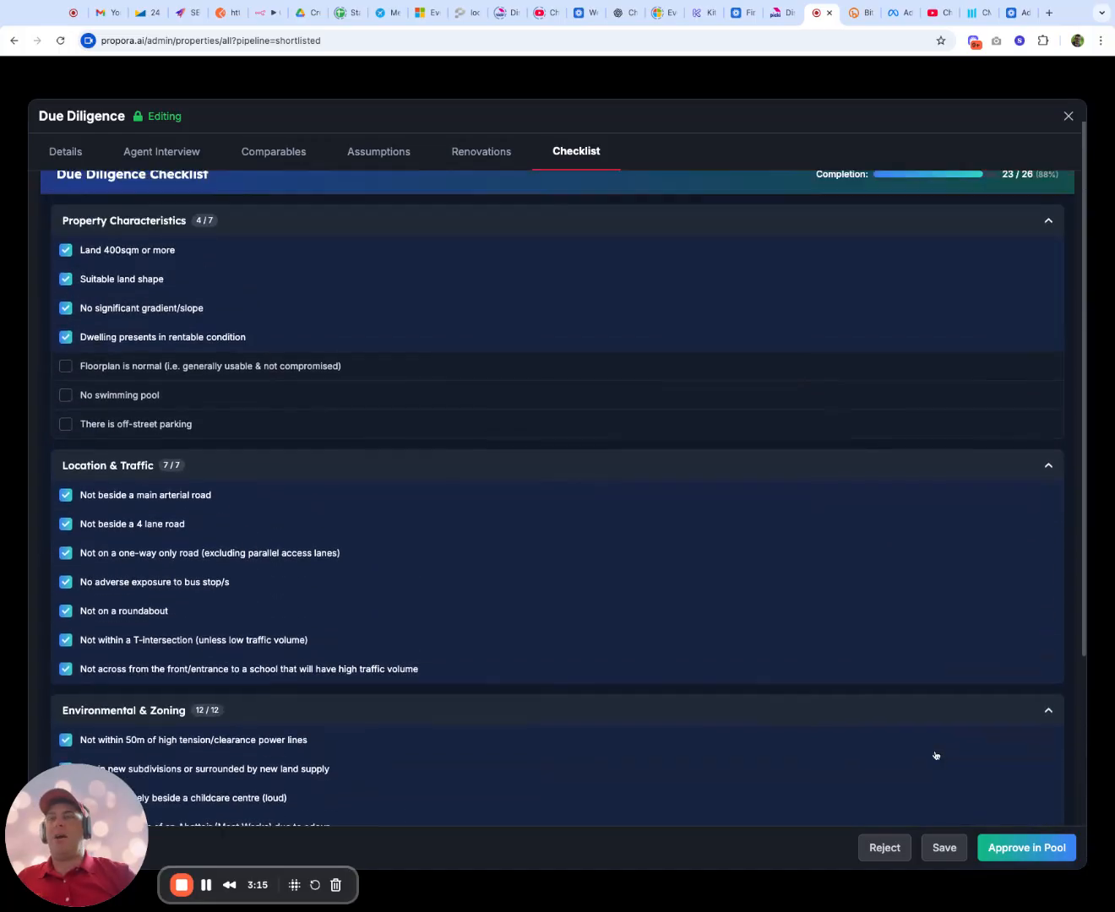
{"action": "scroll", "coordinate": [936, 756], "scroll_direction": "up", "scroll_amount": 1}
{"action": "left_click", "coordinate": [1010, 849]}
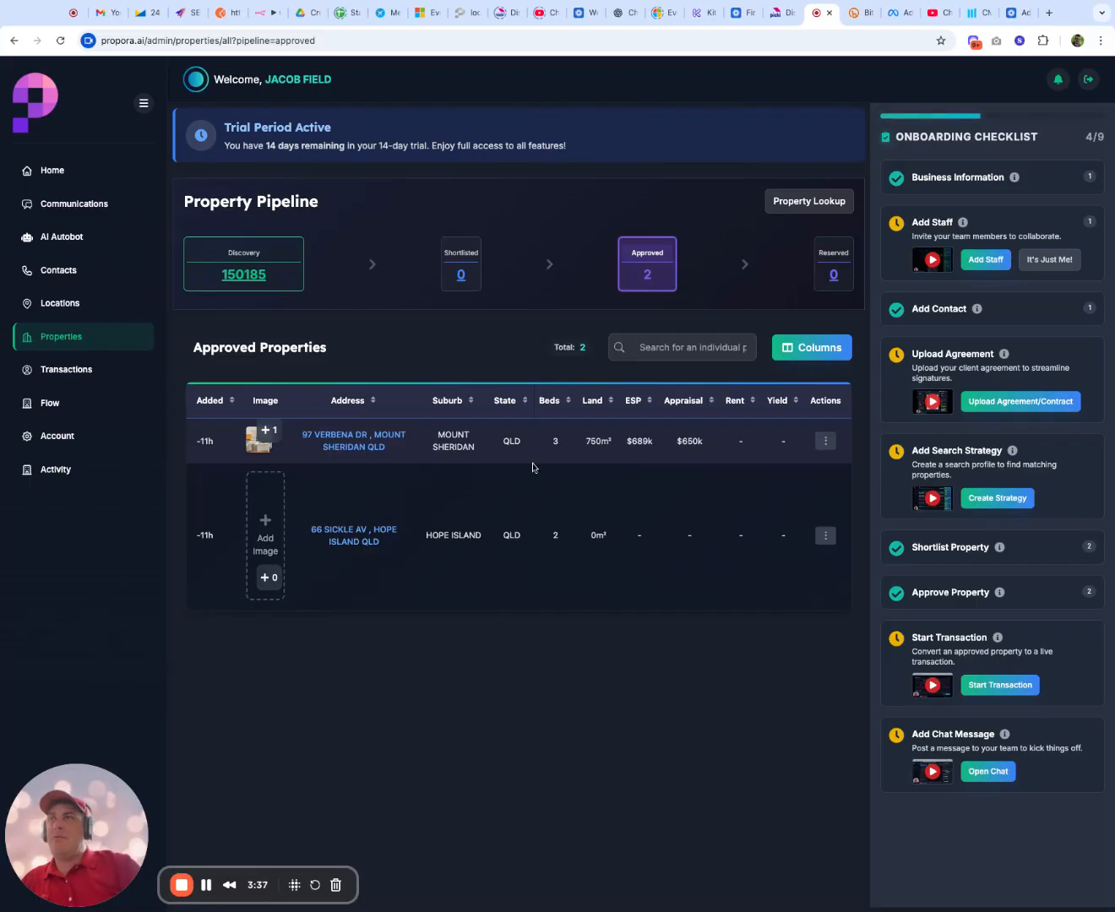
Try to generate AI image suggestions for the approved Hope Island property, and close its image manager
{"action": "left_click", "coordinate": [266, 514]}
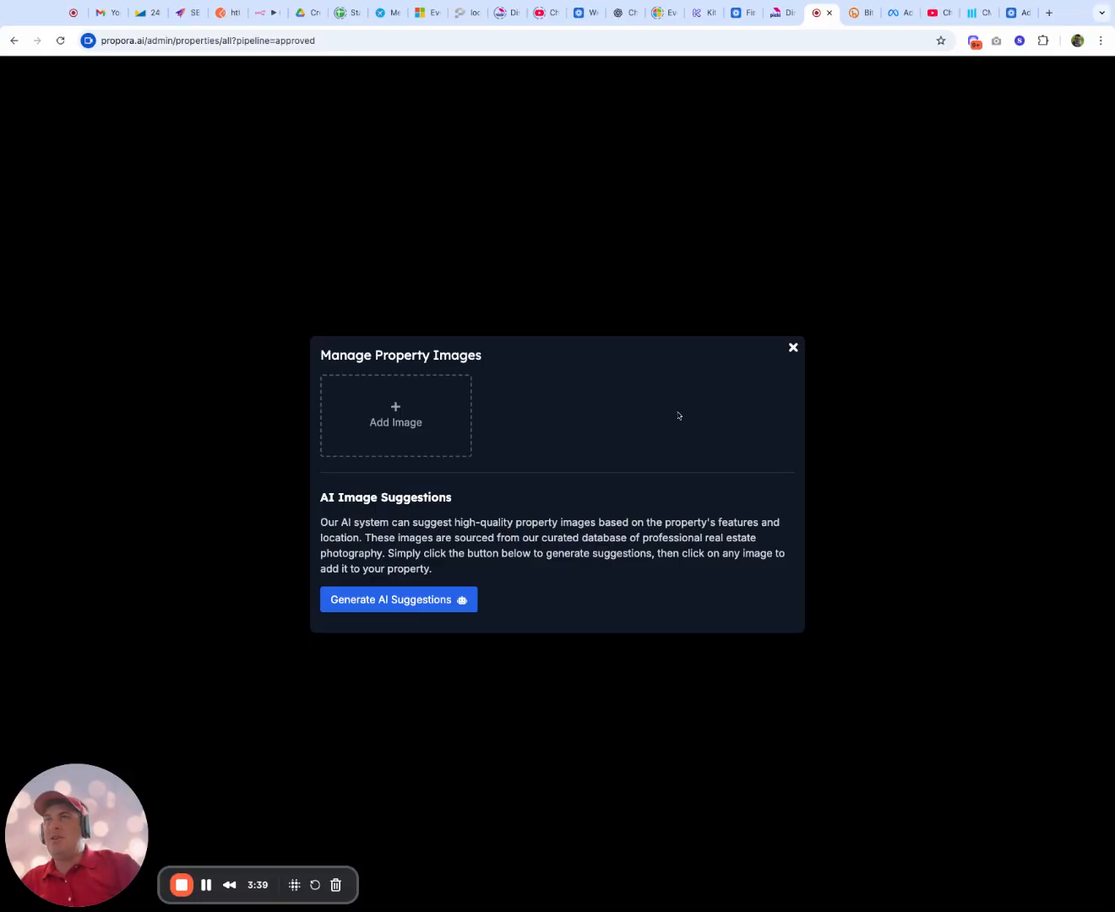
{"action": "left_click", "coordinate": [404, 599]}
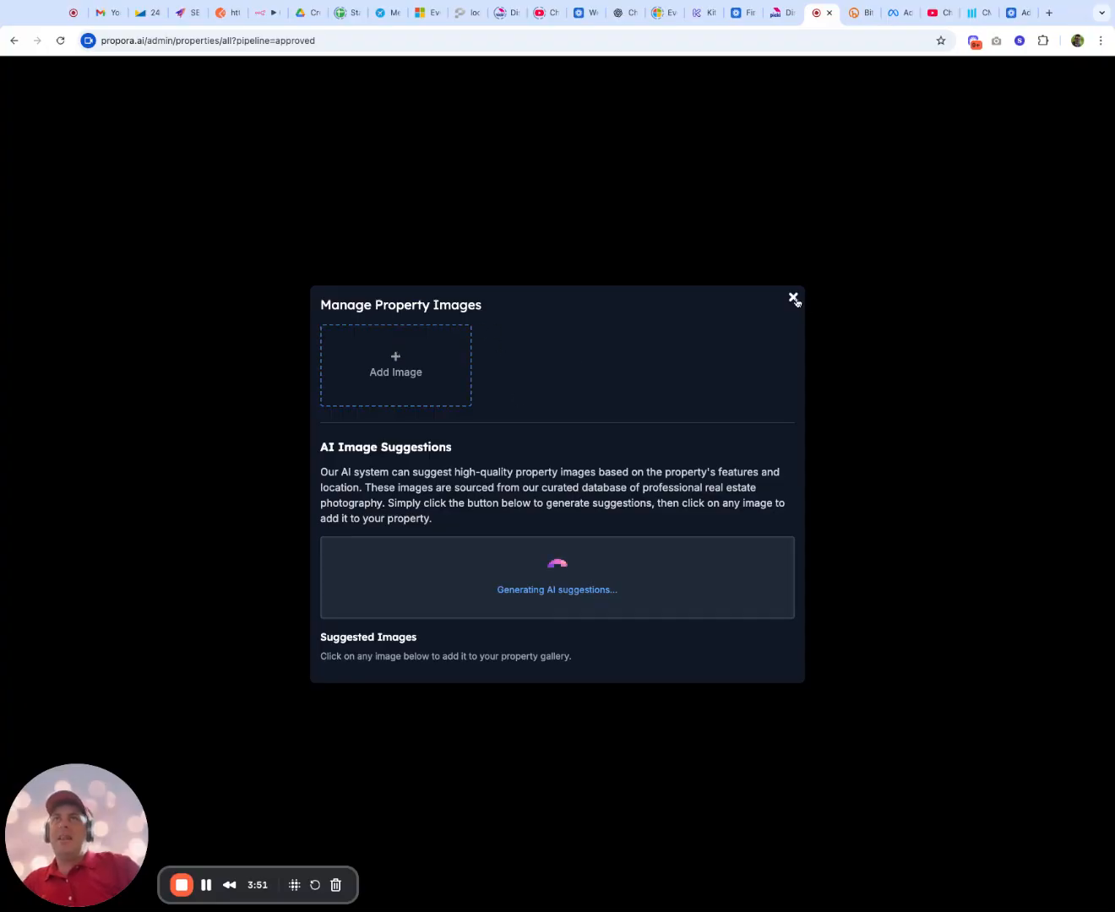
{"action": "left_click", "coordinate": [793, 298]}
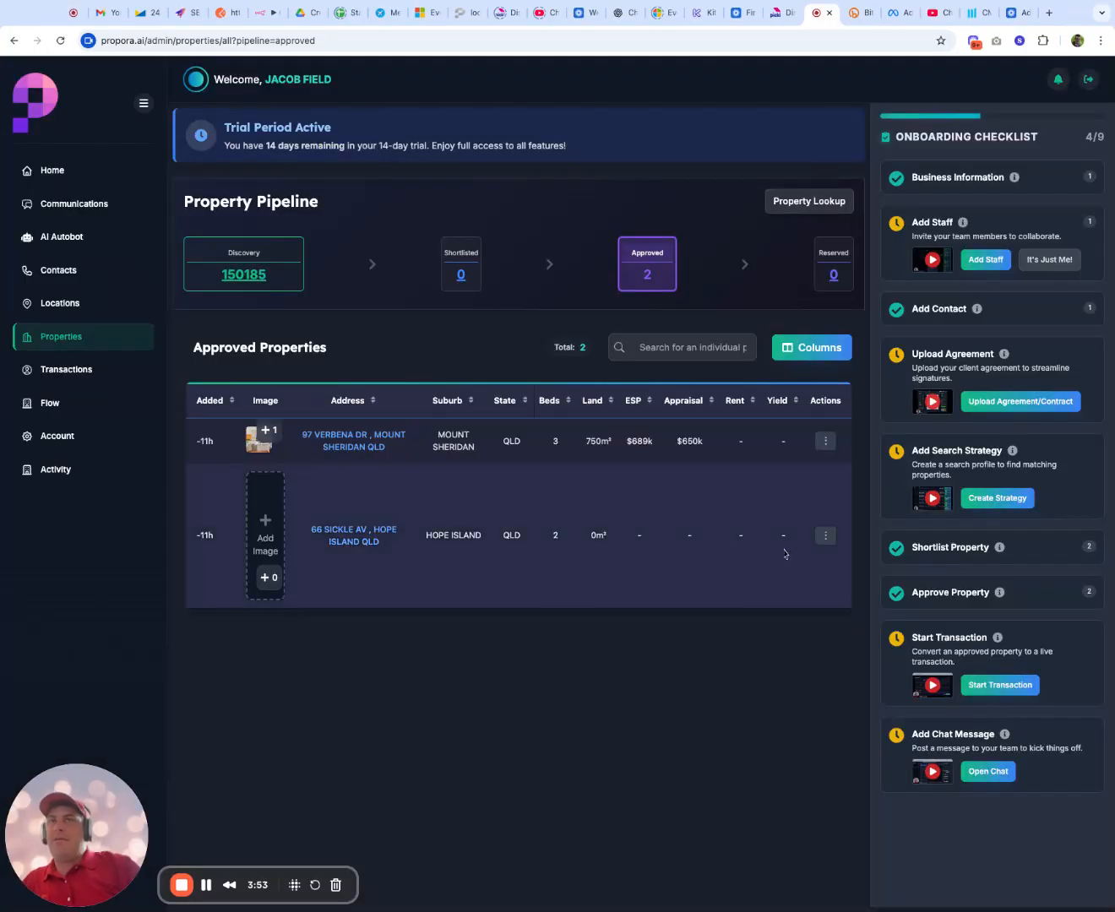
Start reserving the Hope Island property, review its summary and matching clients, and close the assignment without choosing a client
{"action": "left_click", "coordinate": [826, 535]}
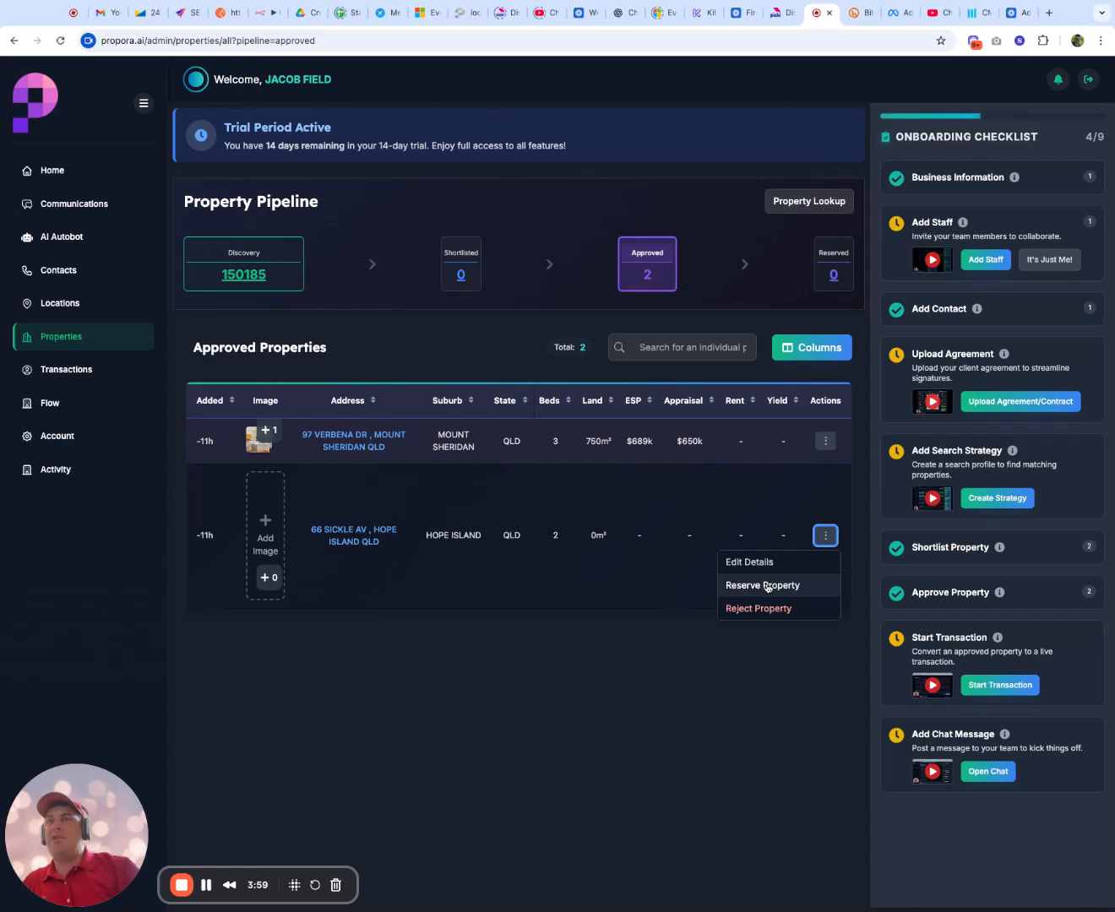
{"action": "left_click", "coordinate": [765, 585]}
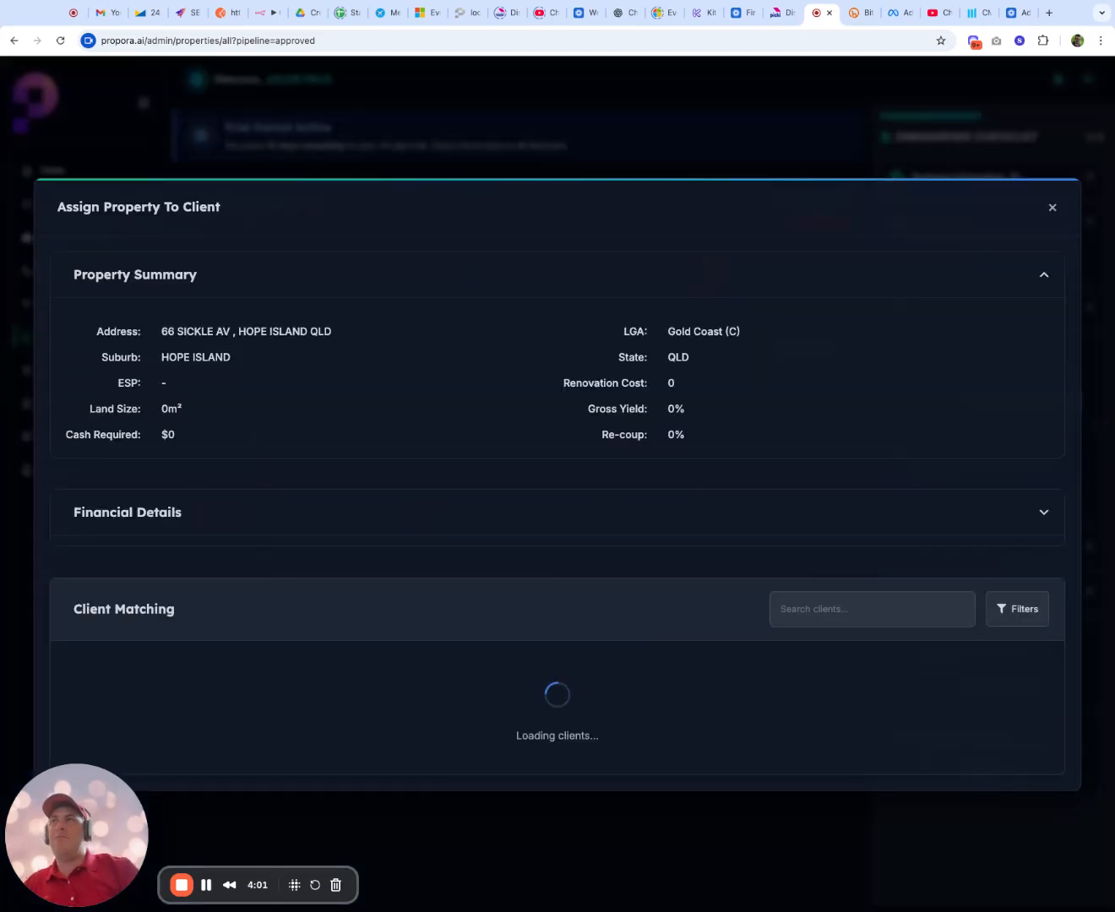
{"action": "scroll", "coordinate": [781, 645], "scroll_direction": "down", "scroll_amount": 5}
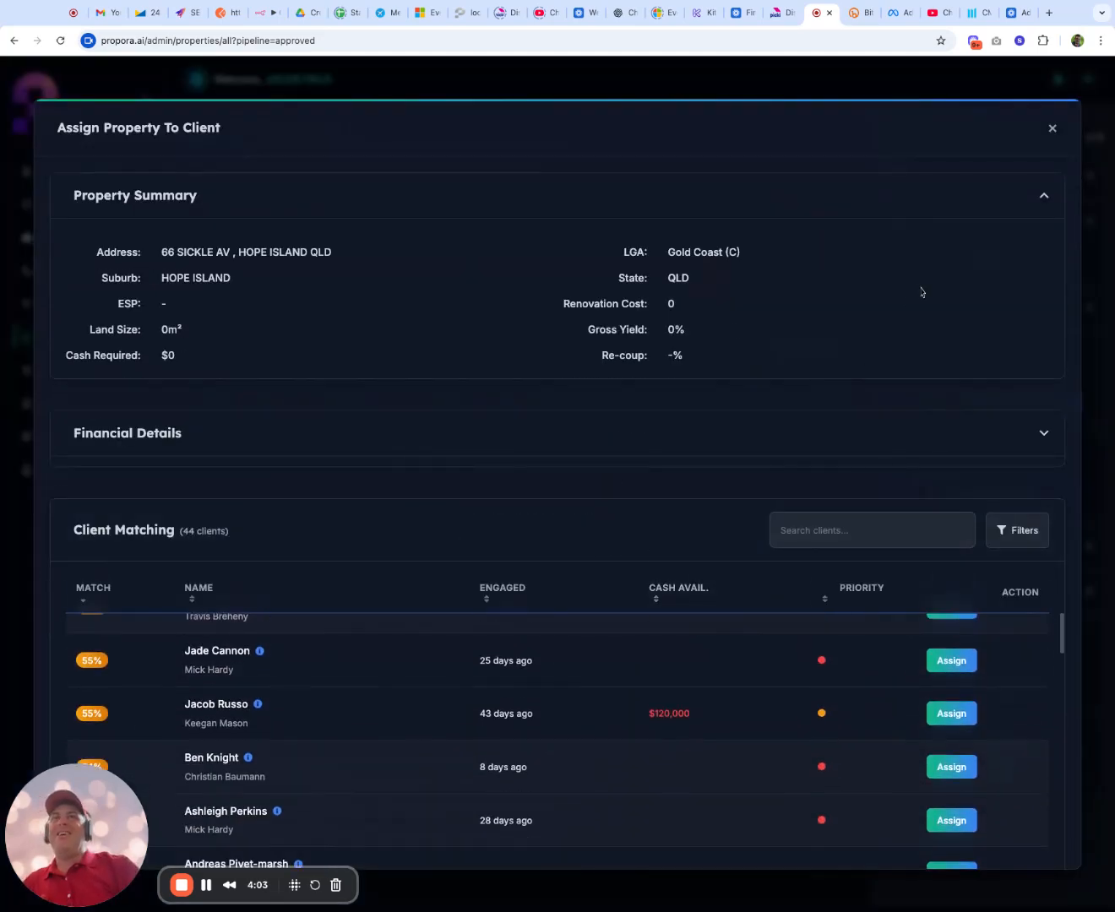
{"action": "left_click", "coordinate": [1053, 127]}
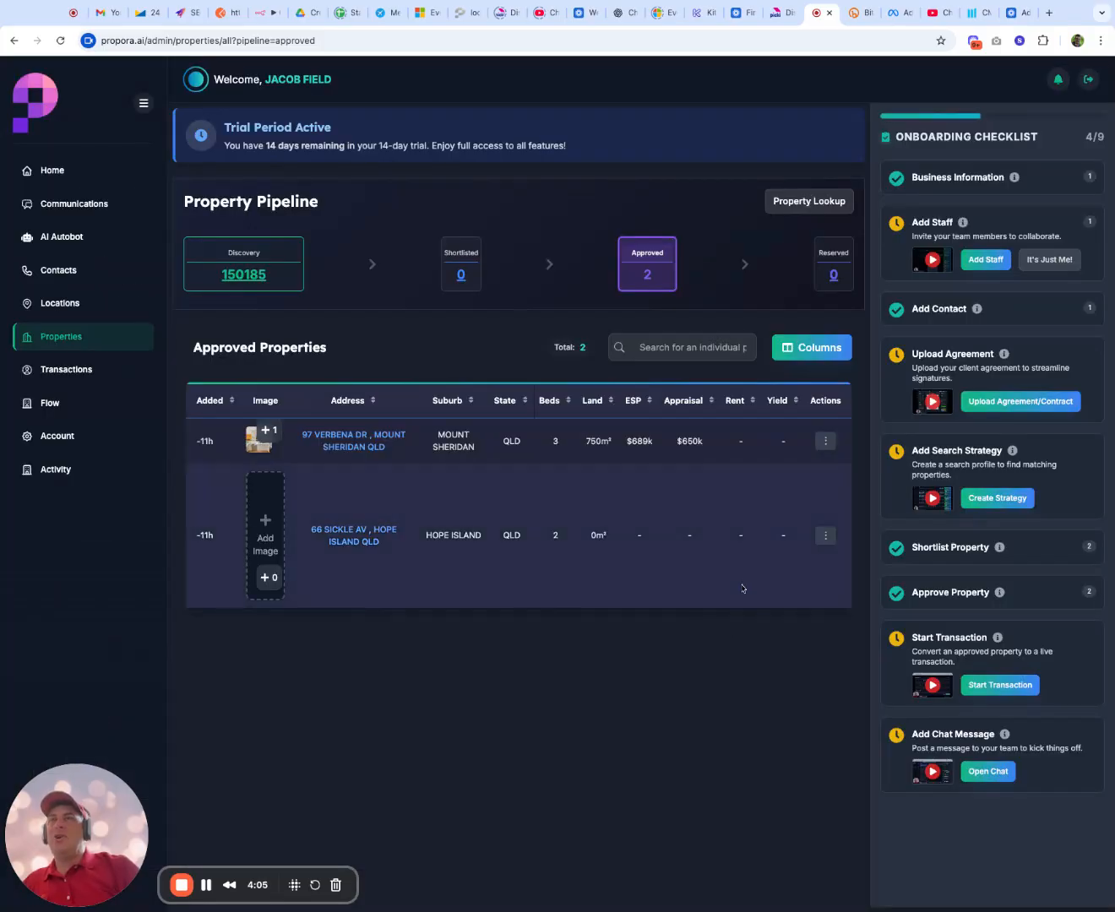
Check the available actions for the Hope Island property, and open the transactions pipeline
{"action": "left_click", "coordinate": [823, 538]}
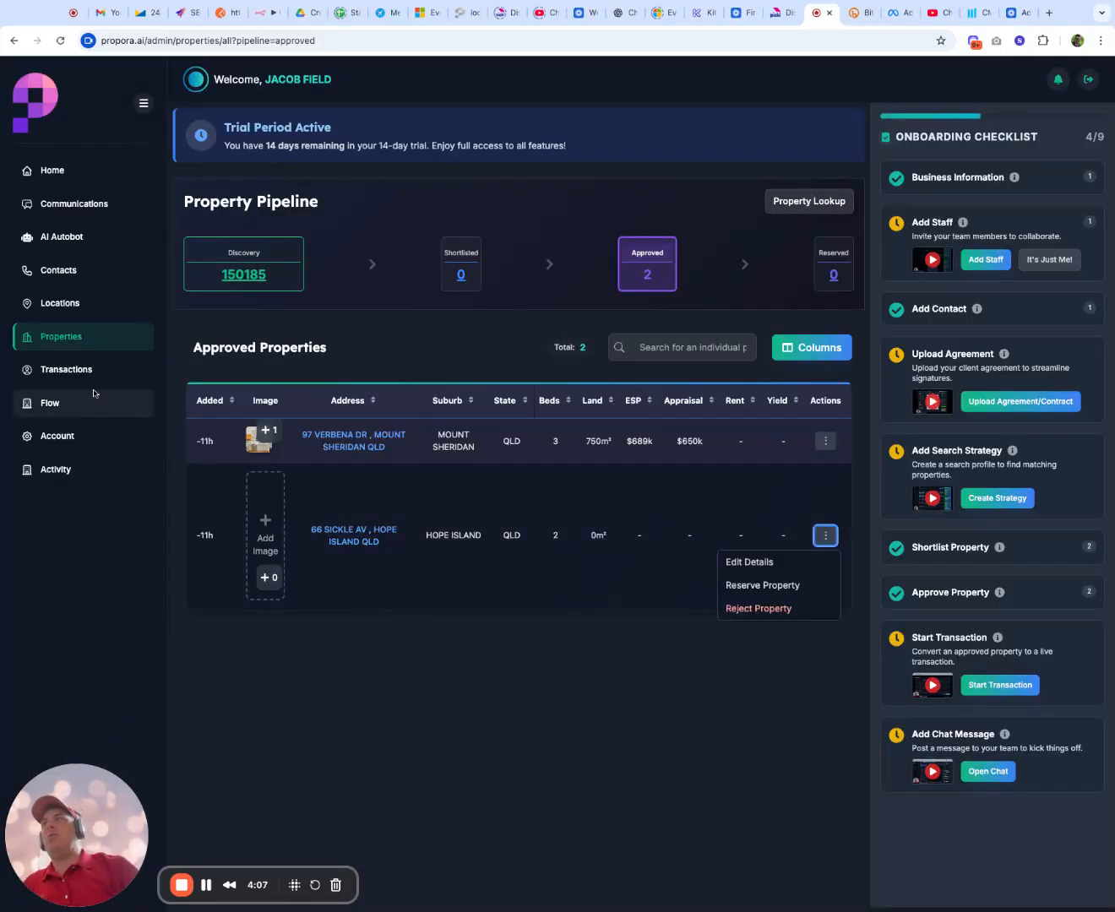
{"action": "left_click", "coordinate": [61, 369]}
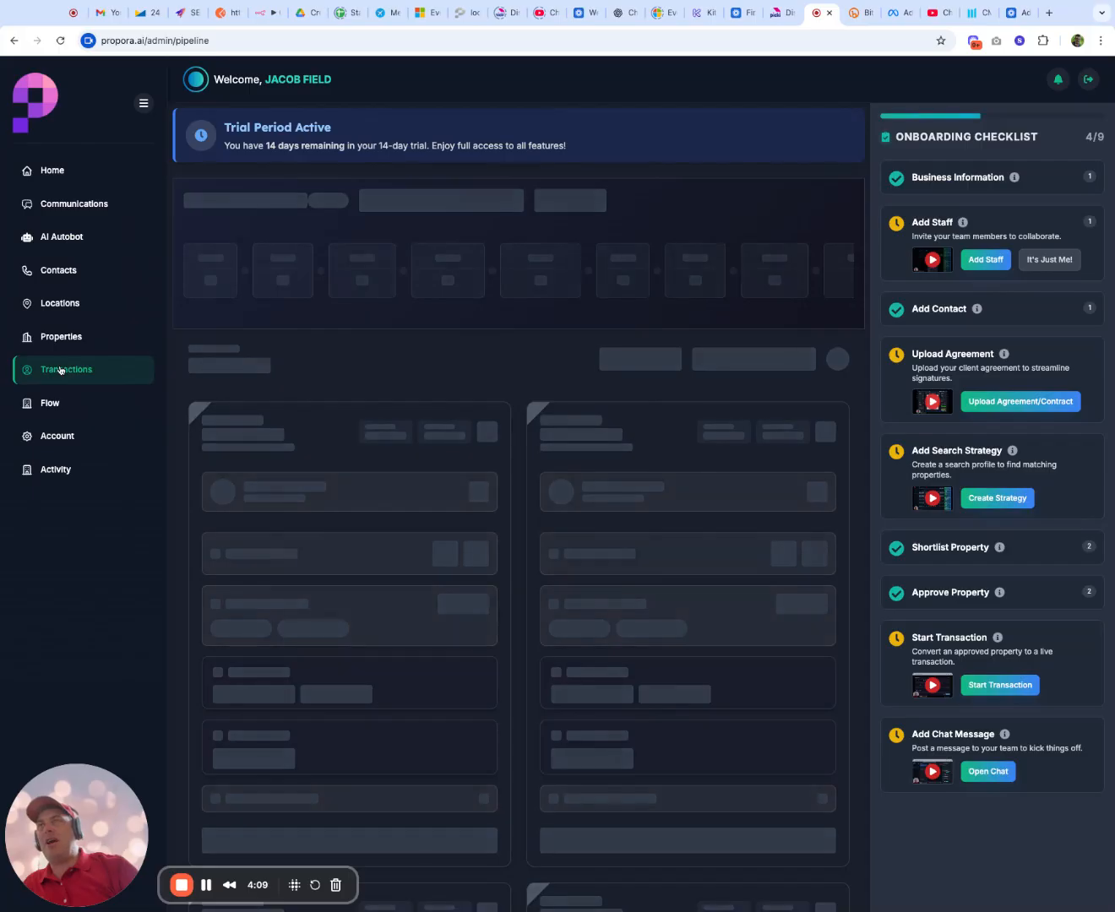